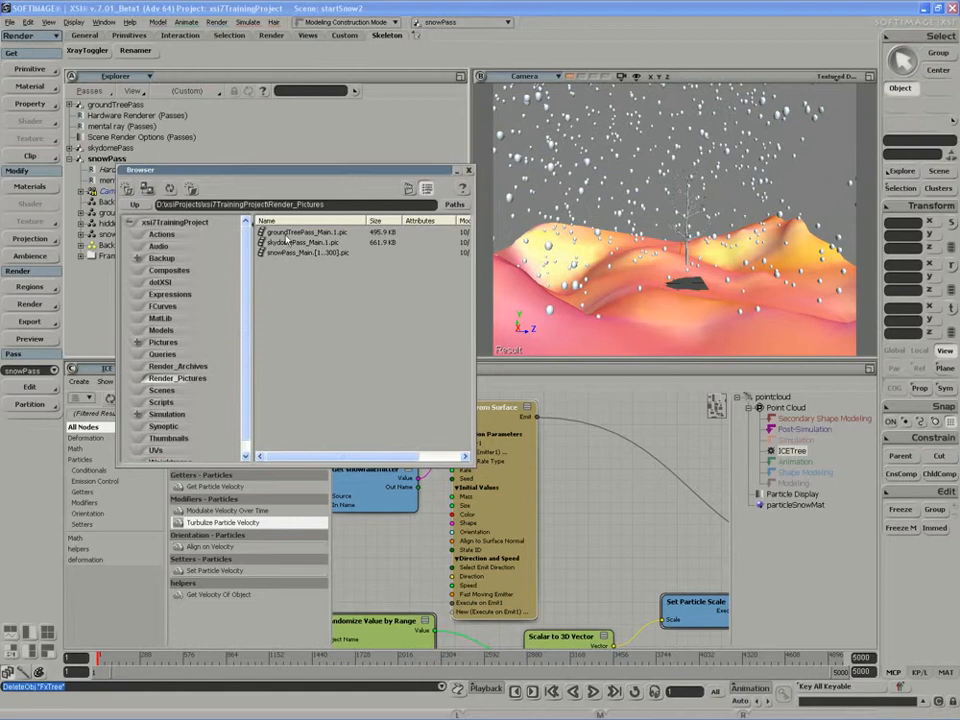
Select the snowPass_Main sequence, close the Browser, and switch to the Compositing layout.
left_click(322, 254)
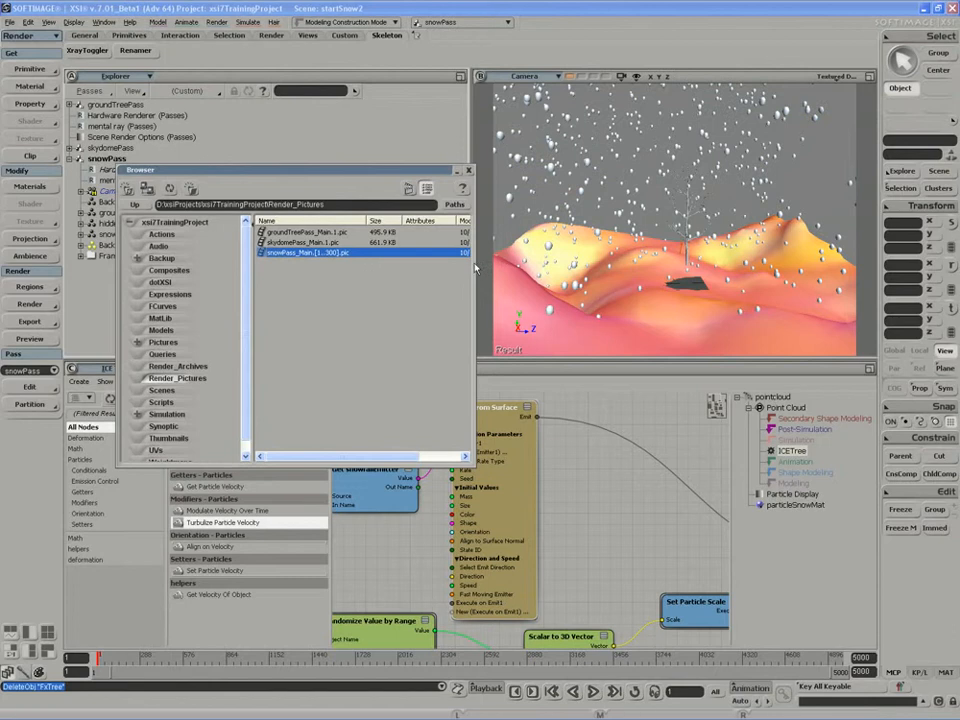
left_click(469, 171)
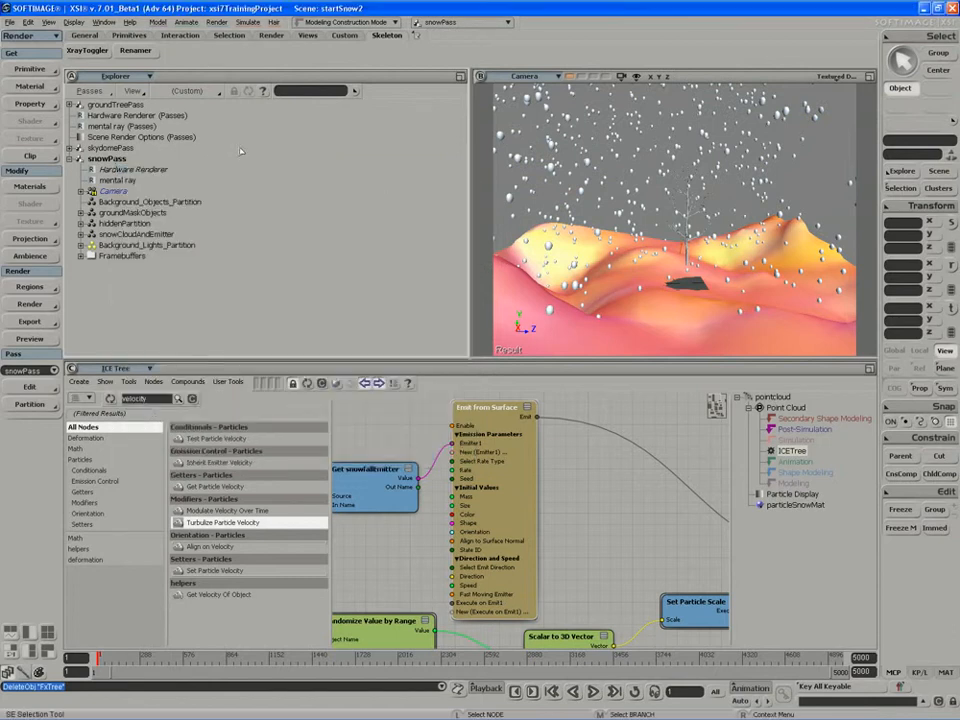
left_click(48, 22)
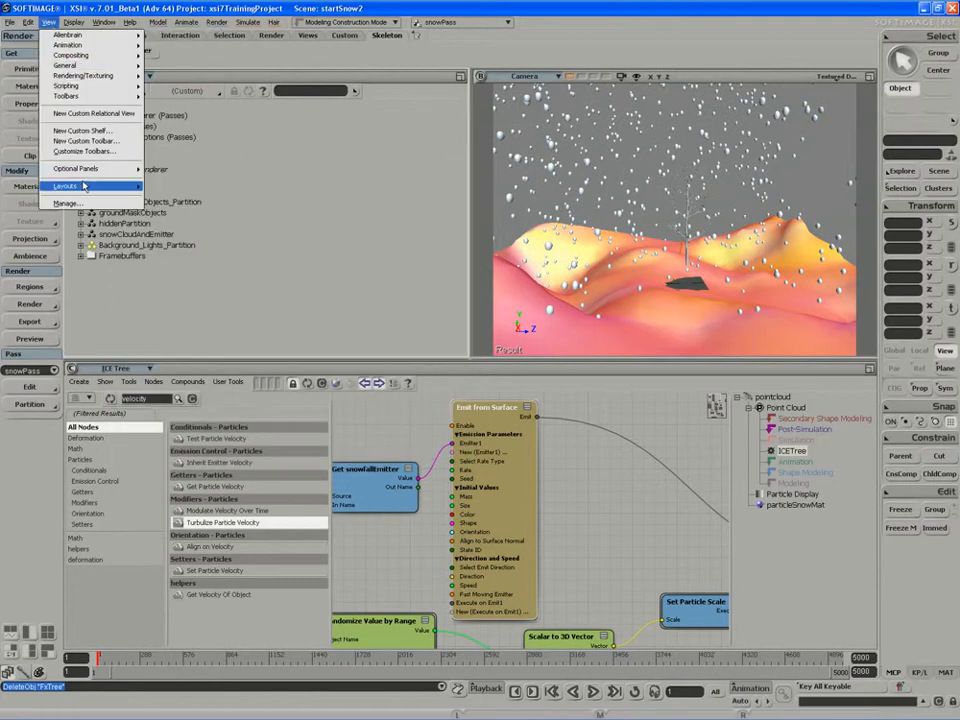
mouse_move(84, 186)
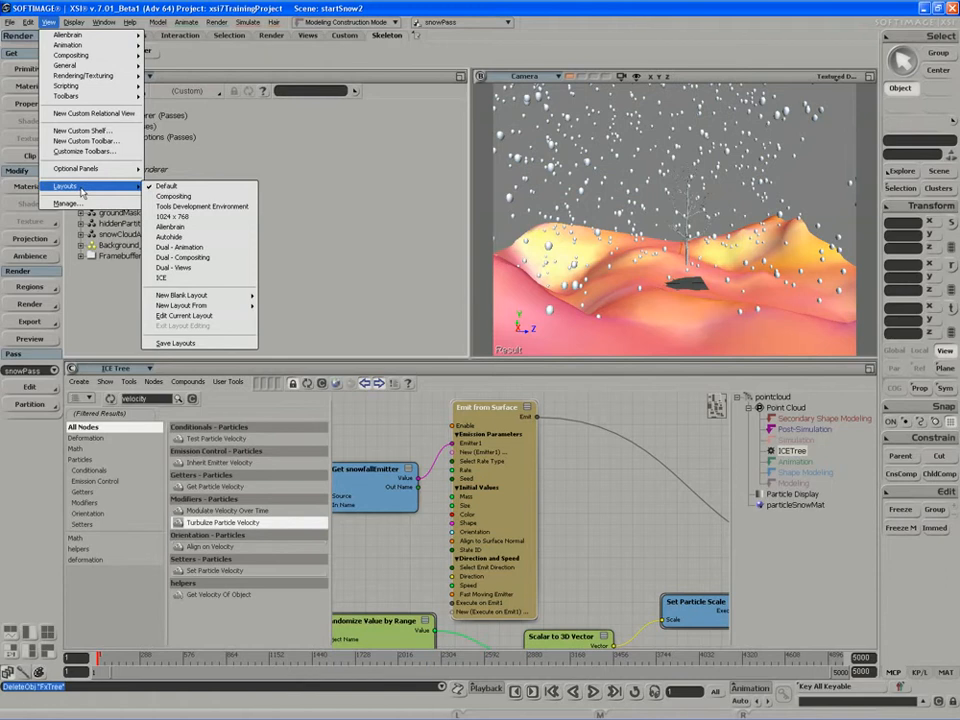
left_click(196, 197)
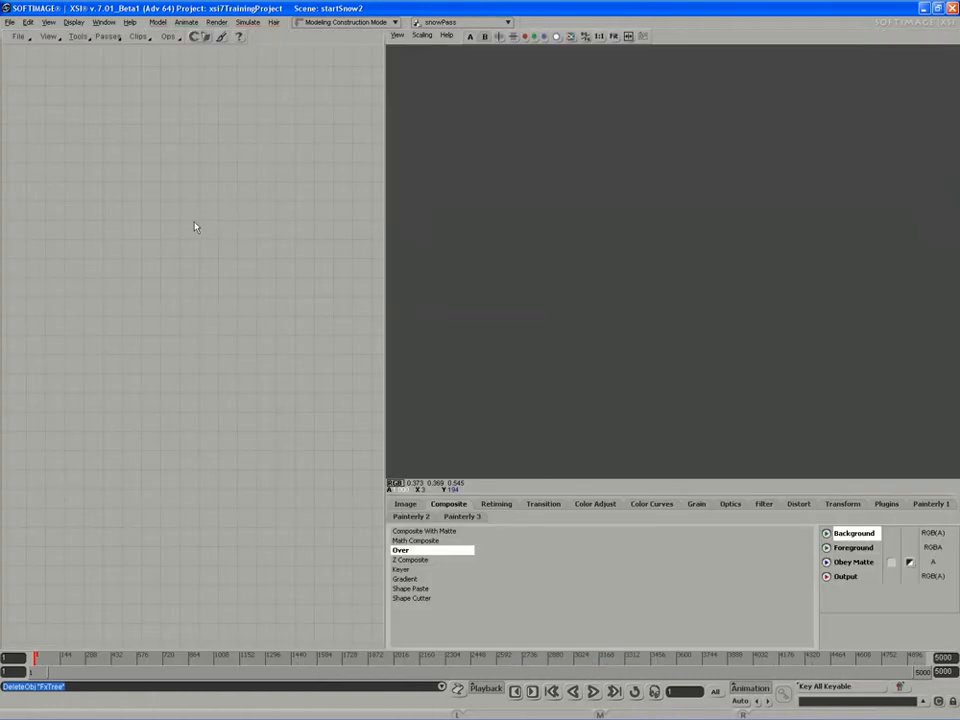
Import all render passes into the FxTree with Passes > Get All Passes.
left_click(107, 36)
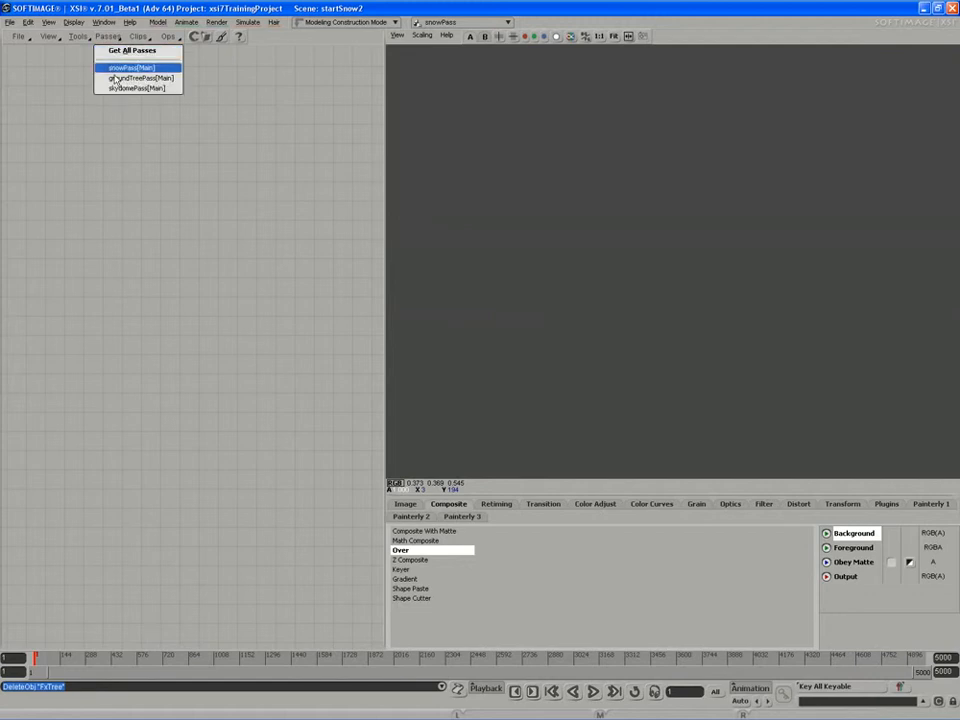
left_click(125, 52)
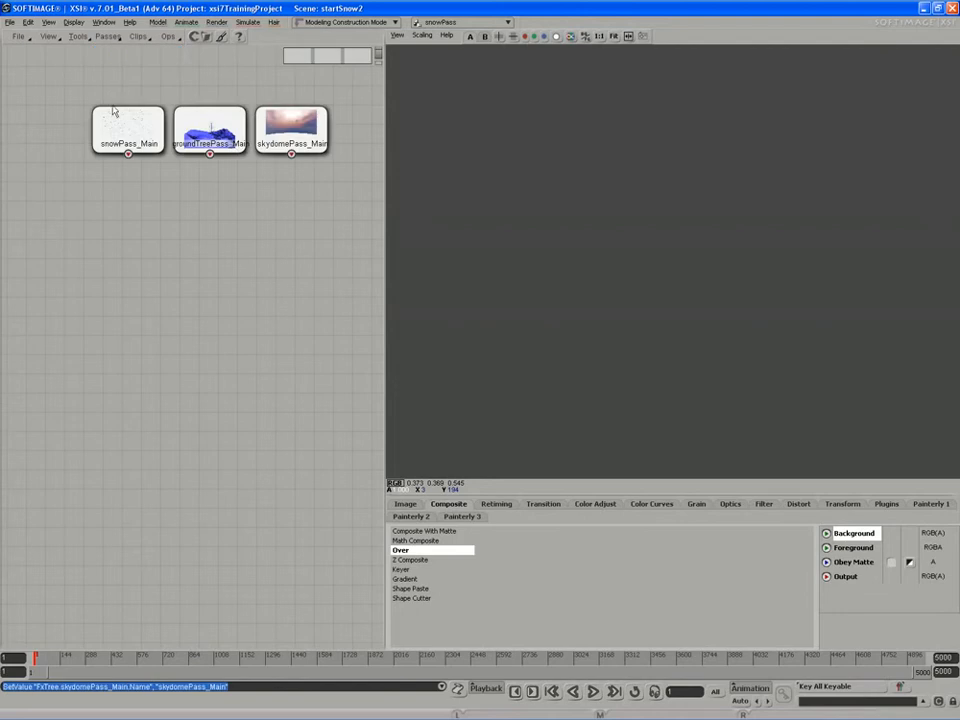
left_click_drag(197, 238, 182, 245)
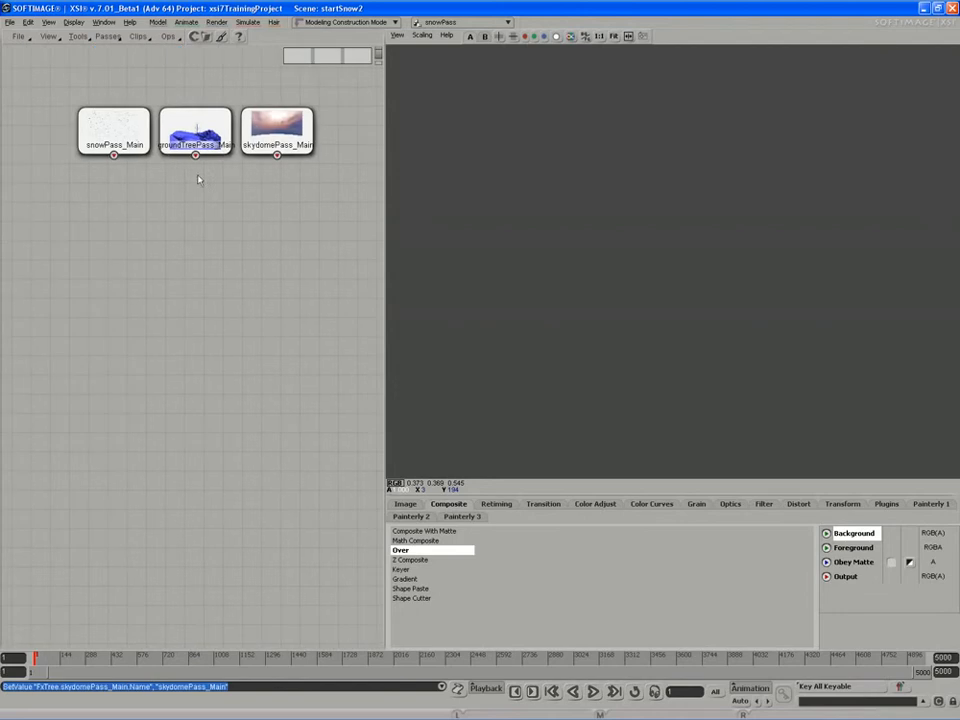
Arrange the snowPass, groundTreePass and skydomePass nodes and preview skydomePass_Main.
left_click_drag(263, 145, 123, 233)
left_click_drag(199, 121, 234, 239)
left_click_drag(151, 247, 160, 248)
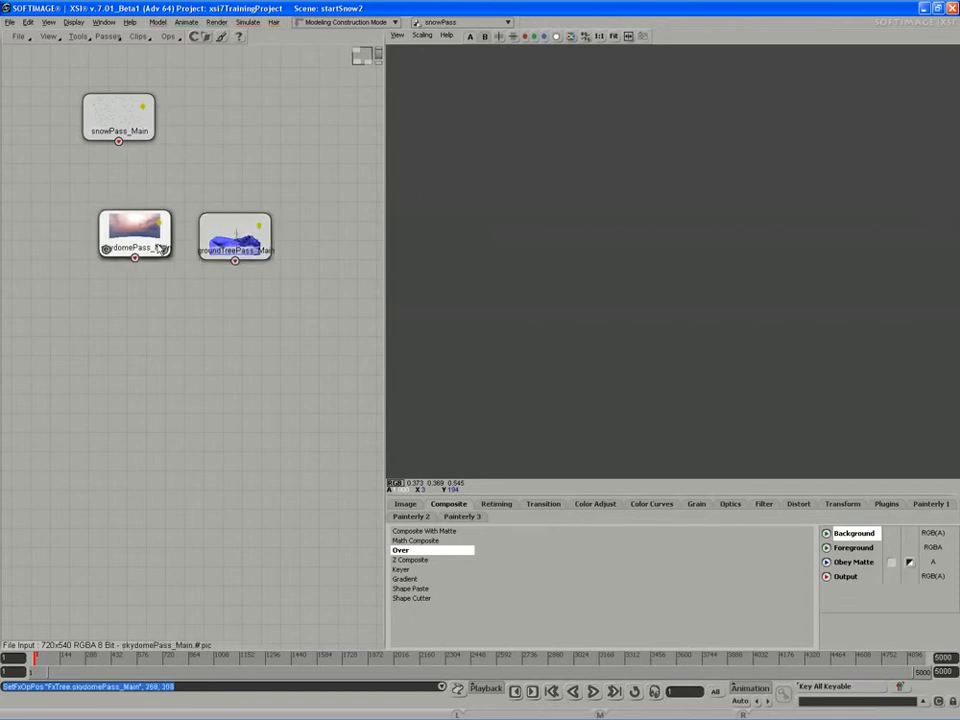
left_click(164, 251)
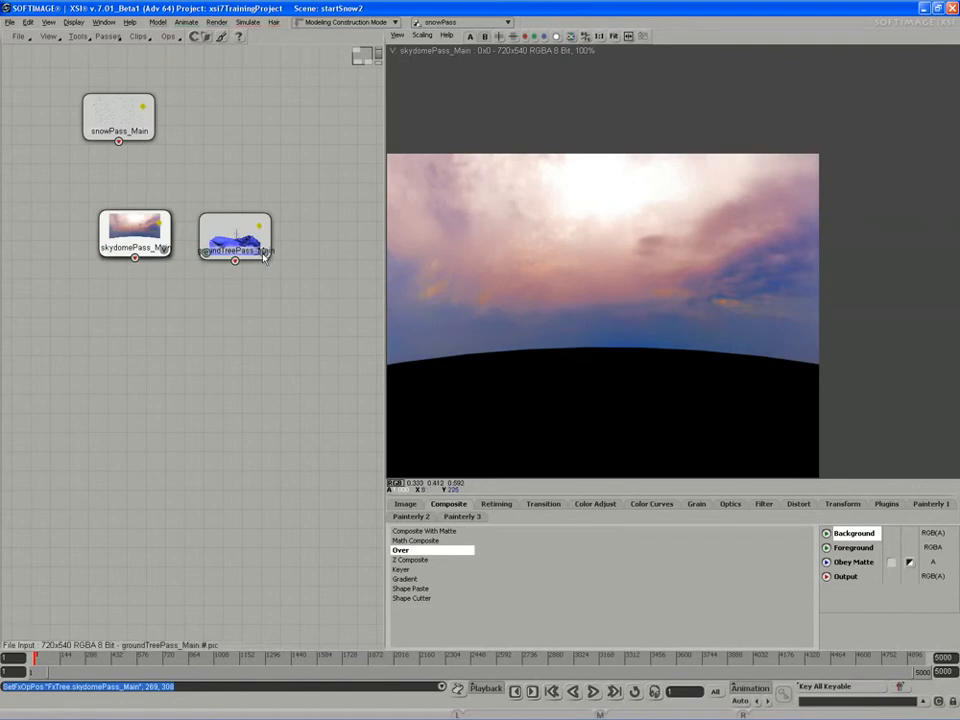
Preview groundTreePass_Main and toggle the viewer's alpha display on and off to check its matte.
left_click(264, 254)
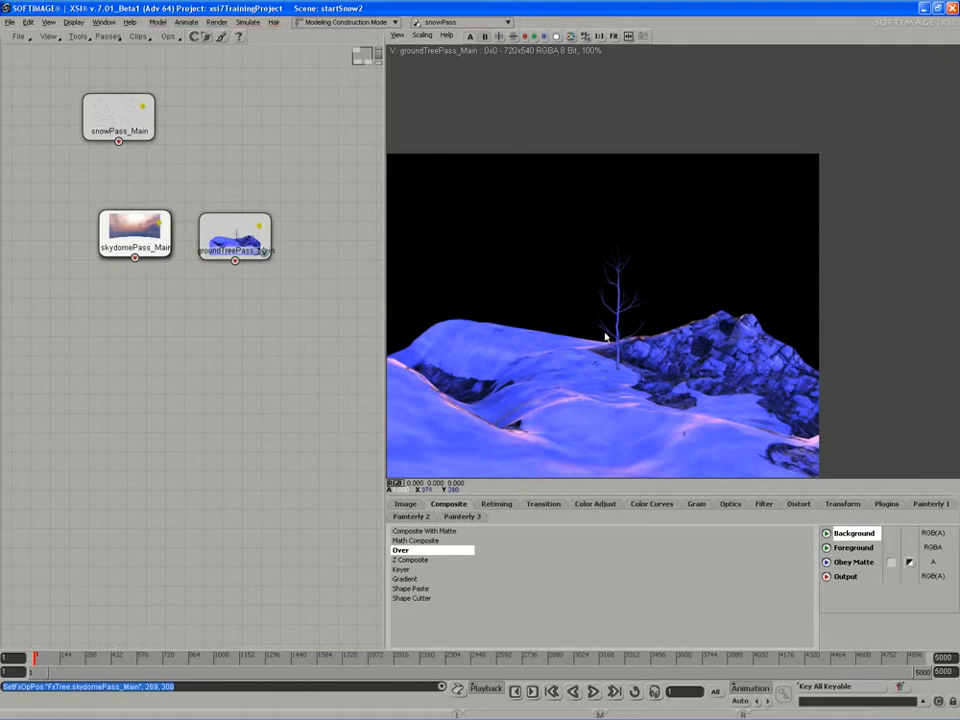
left_click_drag(233, 238, 239, 243)
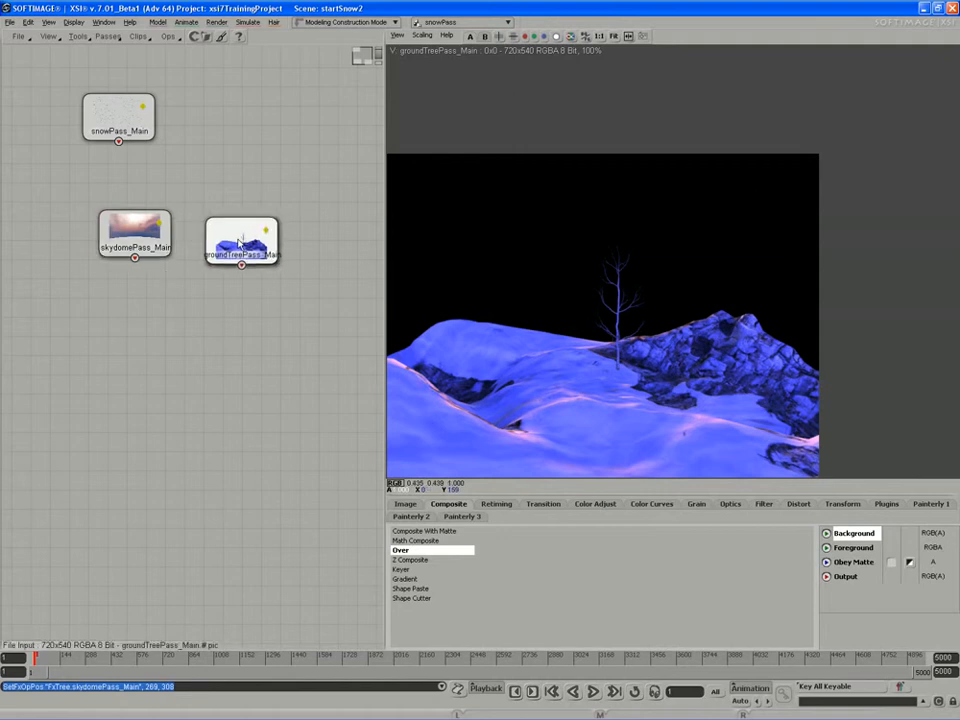
left_click(557, 36)
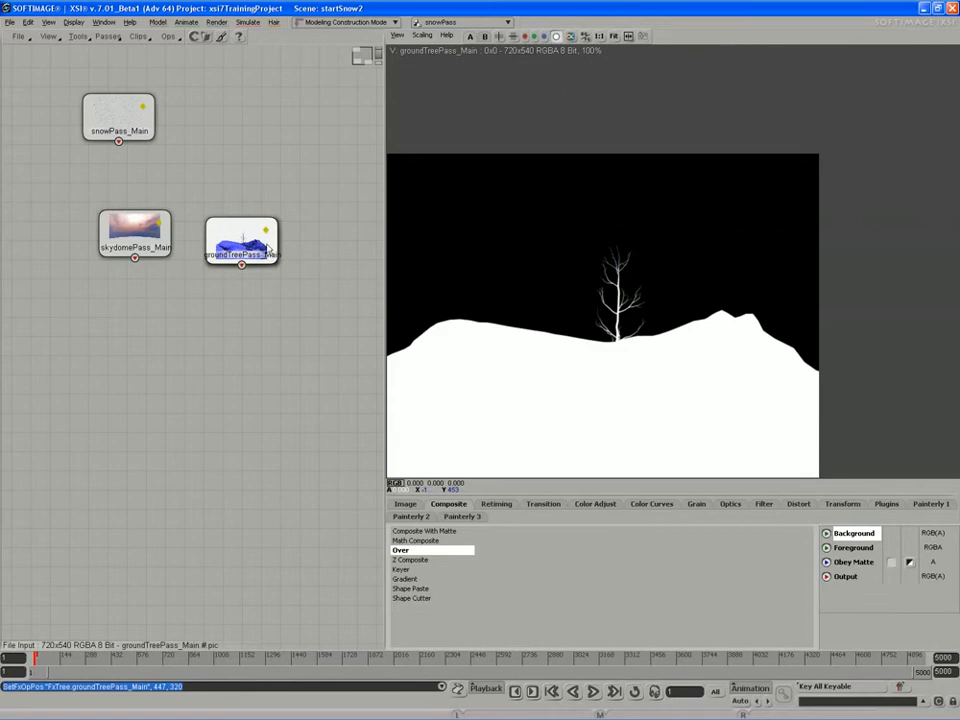
left_click_drag(250, 249, 260, 251)
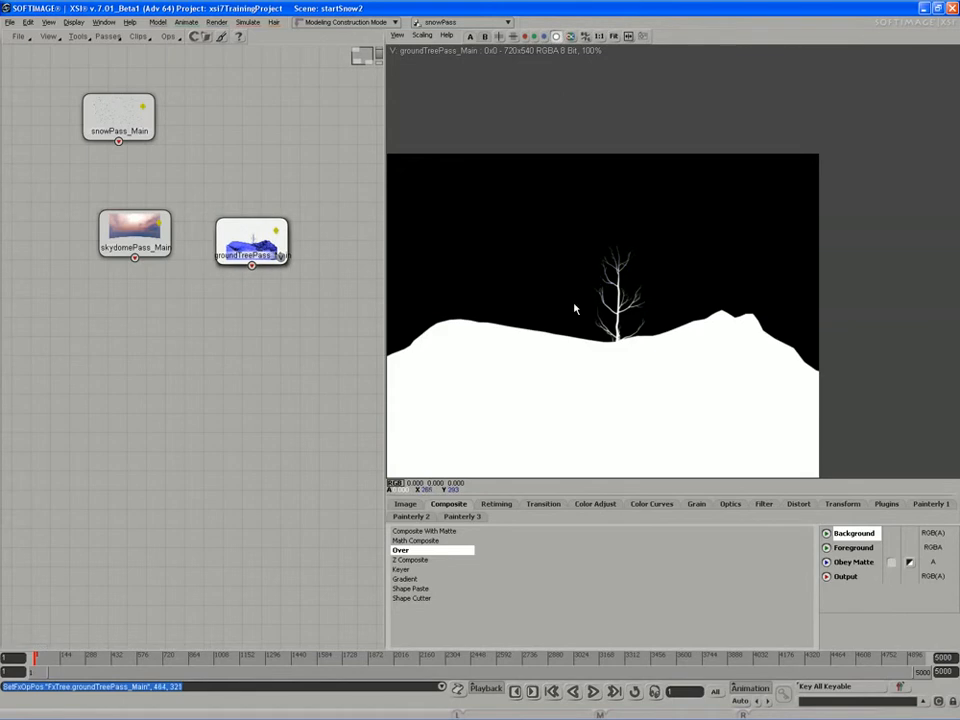
left_click(557, 36)
left_click_drag(239, 257, 250, 231)
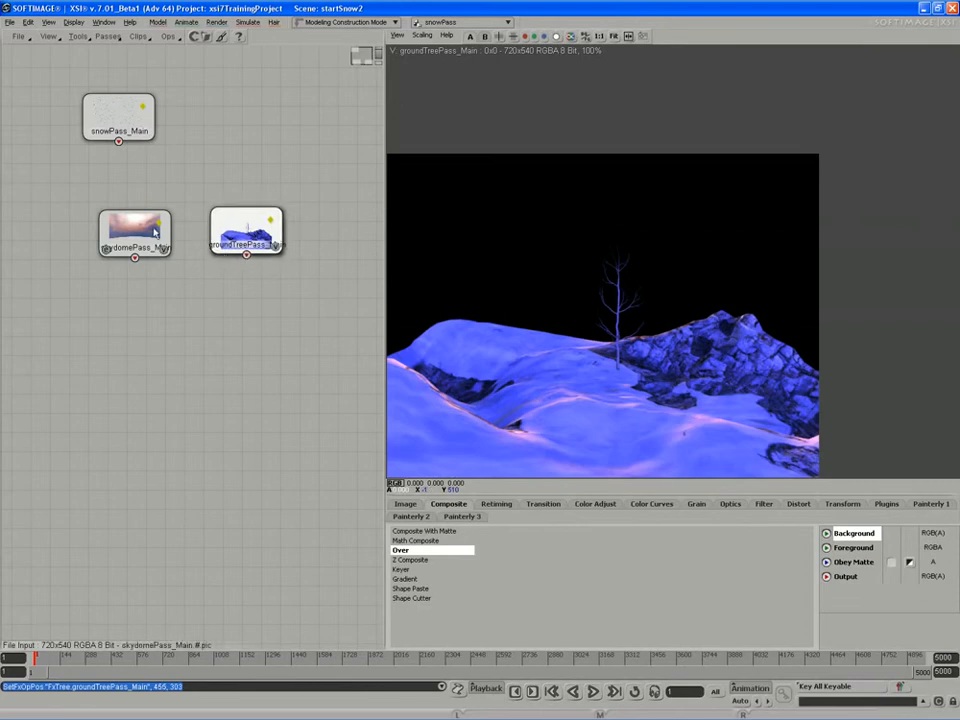
left_click(448, 506)
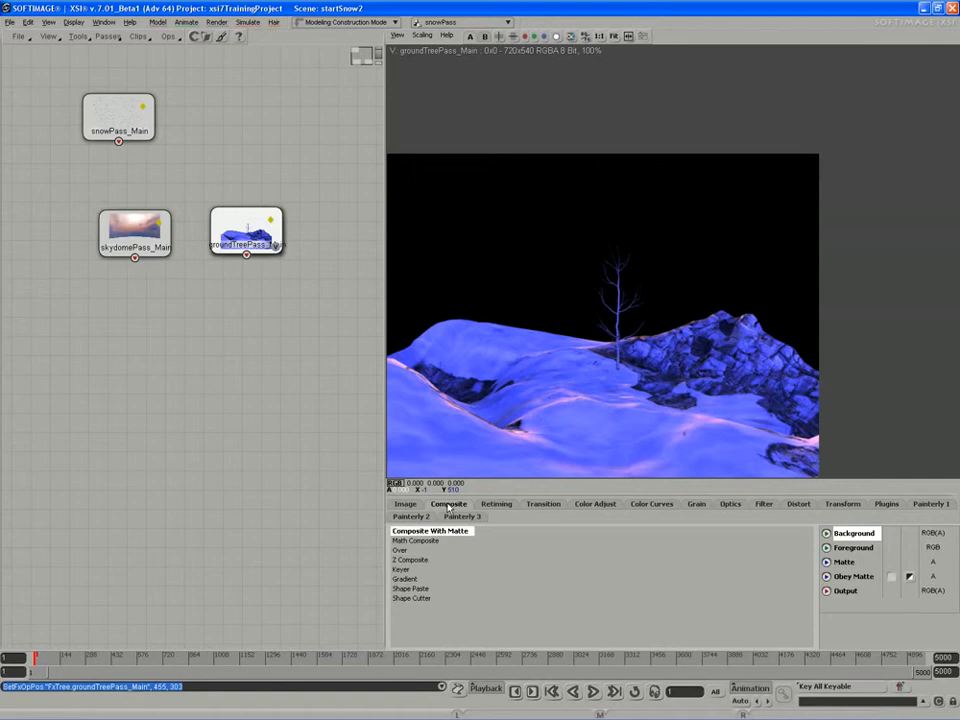
Add an Over node with skydomePass_Main as background and groundTreePass_Main as foreground.
left_click(398, 551)
left_click(180, 413)
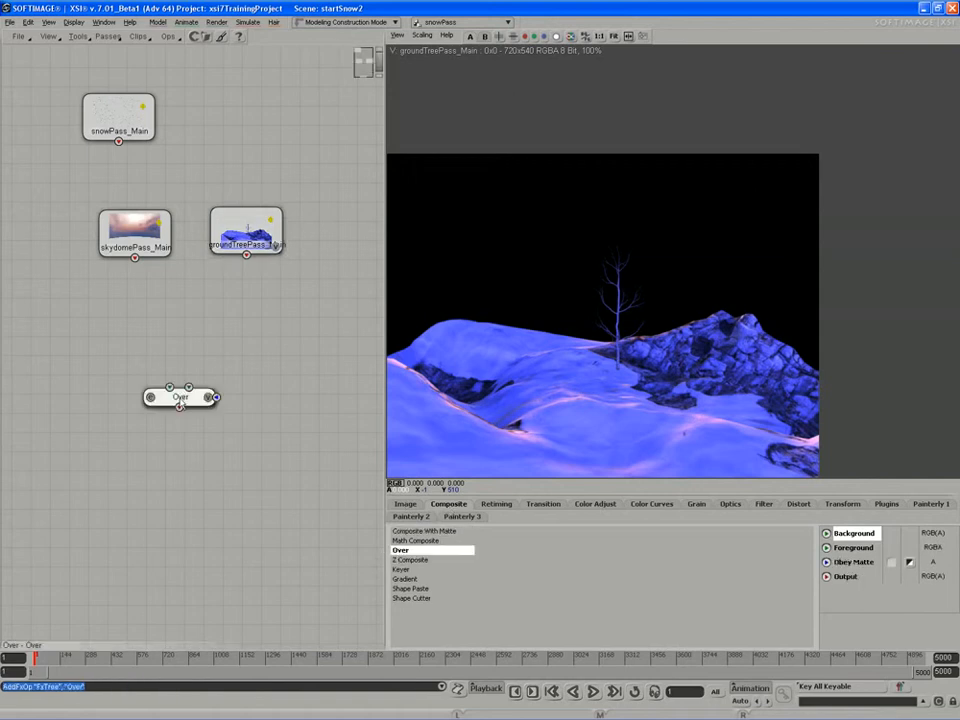
left_click_drag(182, 398, 183, 313)
left_click_drag(135, 258, 175, 344)
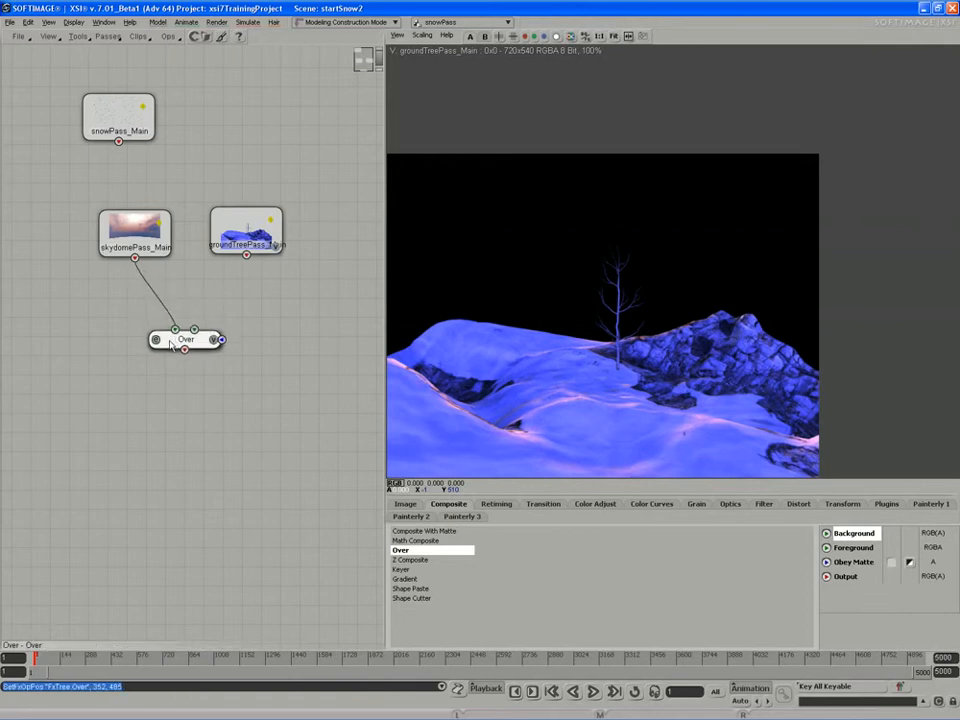
left_click_drag(246, 256, 208, 344)
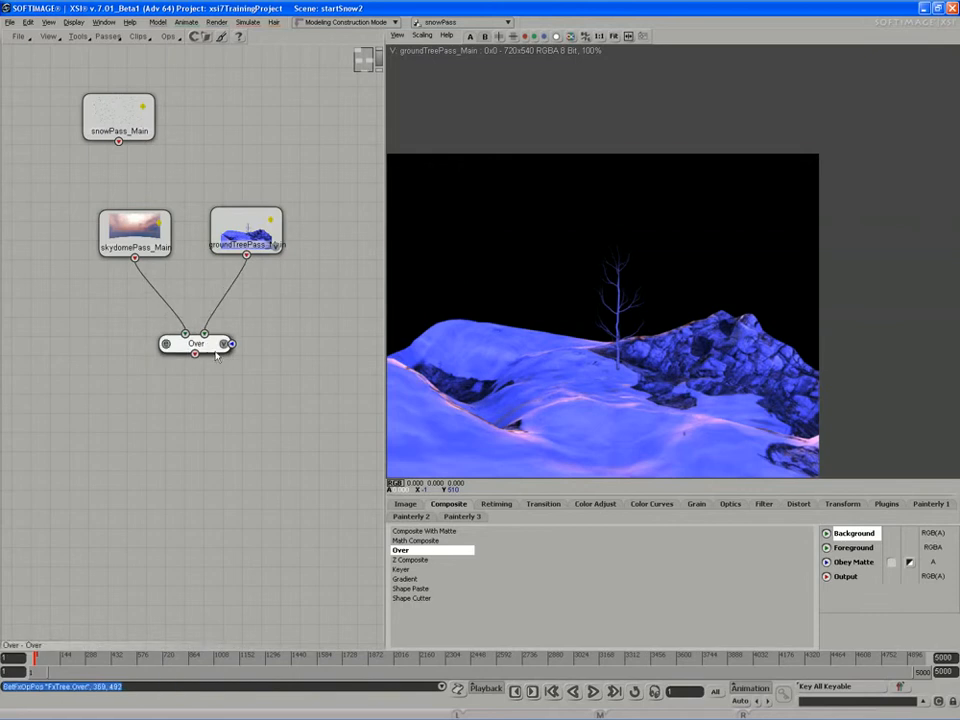
Preview the Over result and place snowPass_Main to its right.
left_click(228, 345)
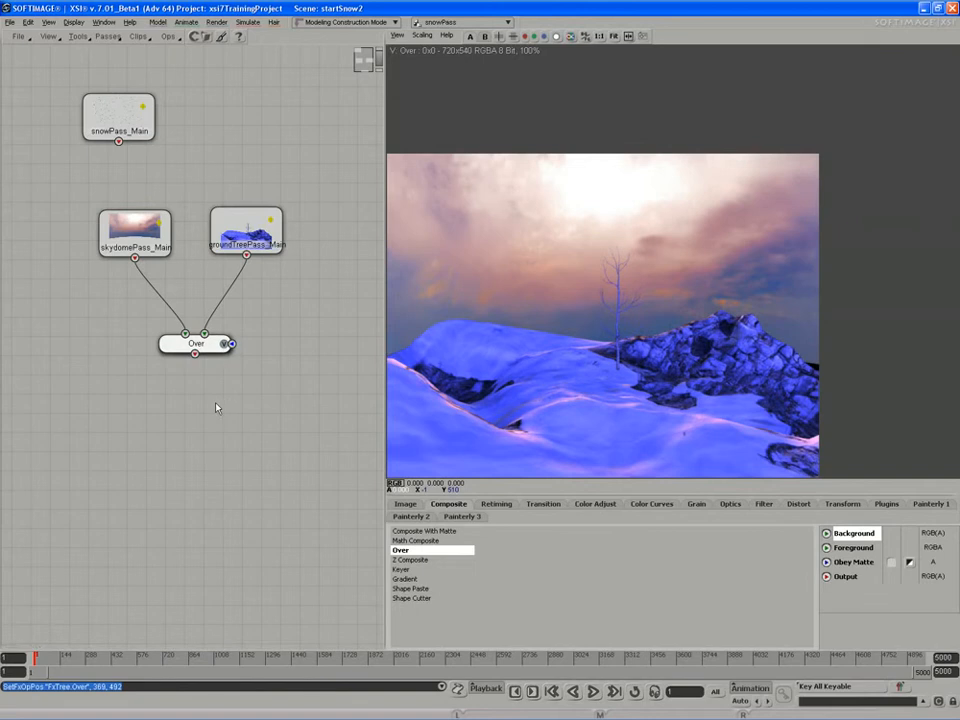
left_click_drag(212, 350, 200, 351)
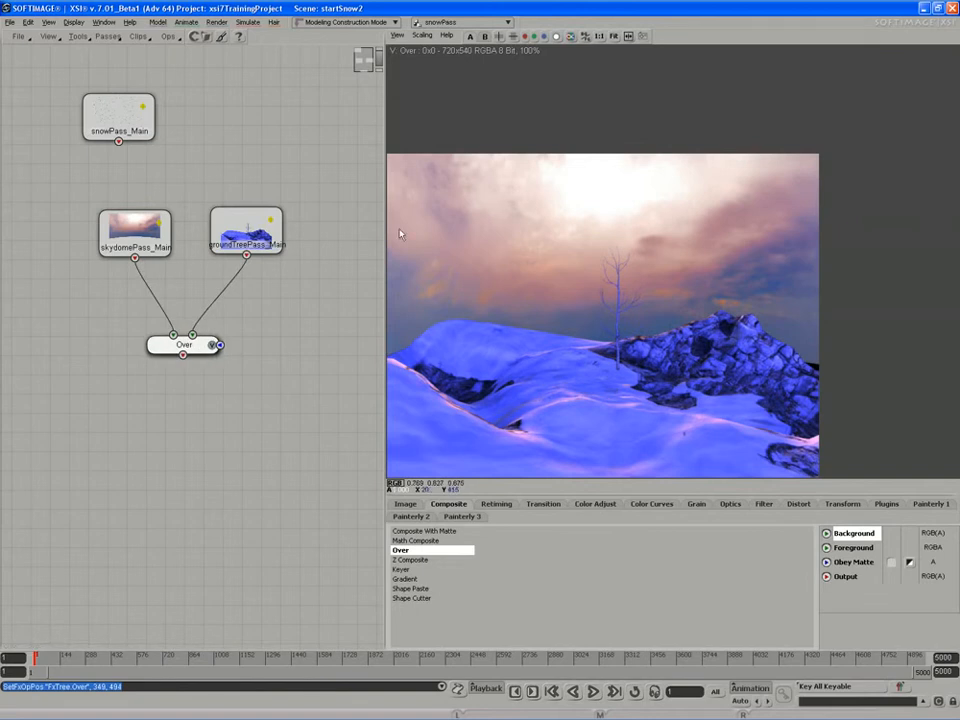
left_click_drag(120, 118, 309, 280)
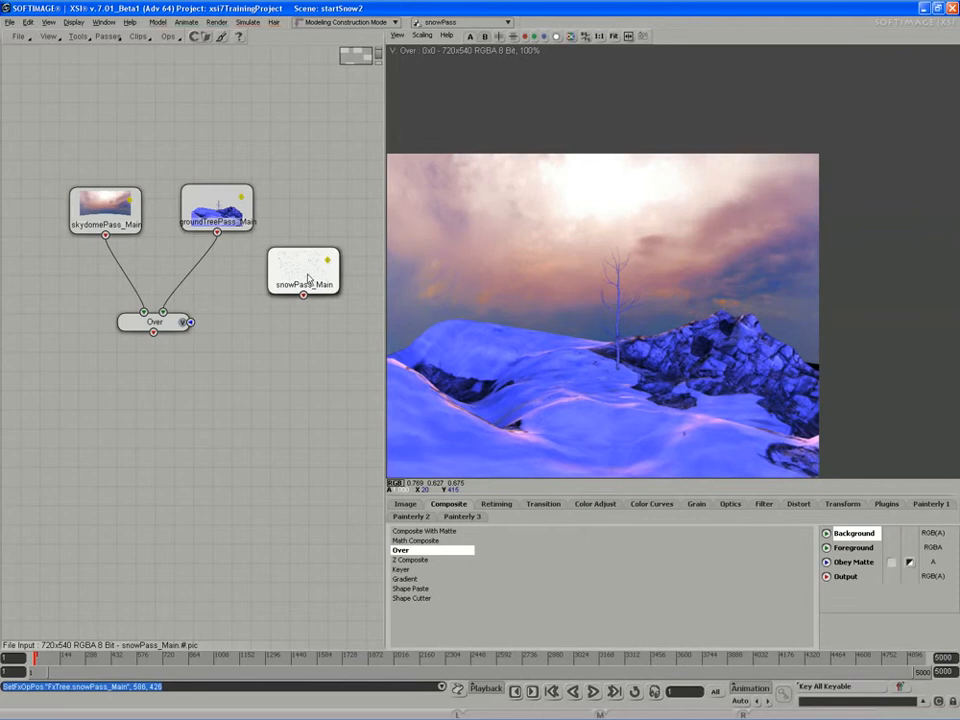
Preview snowPass_Main and flip the viewer between its alpha and colour display.
left_click(332, 287)
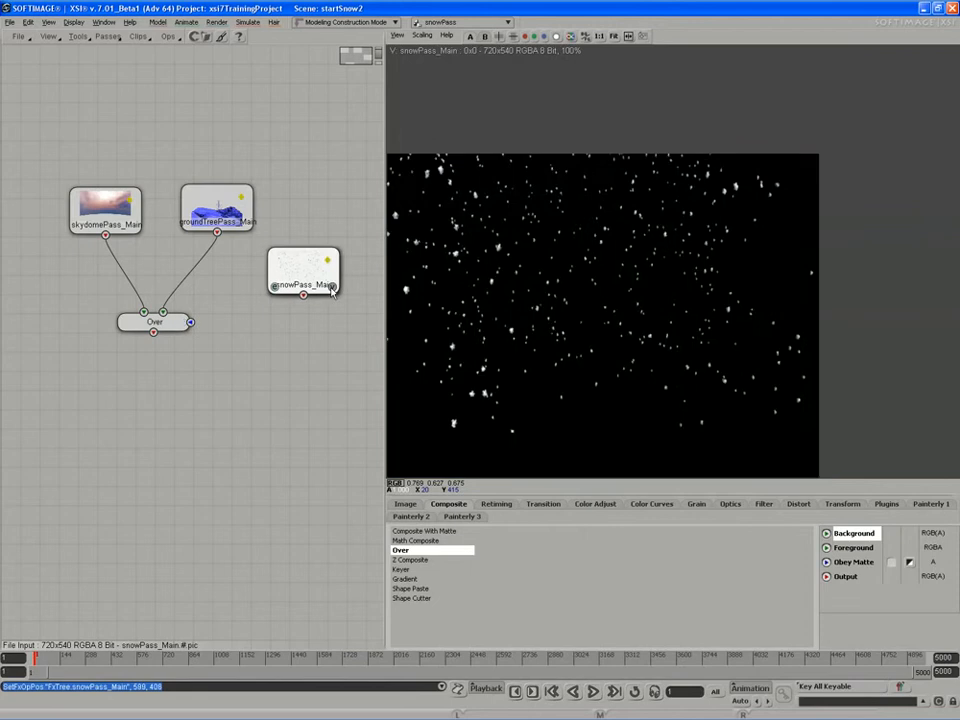
left_click(557, 37)
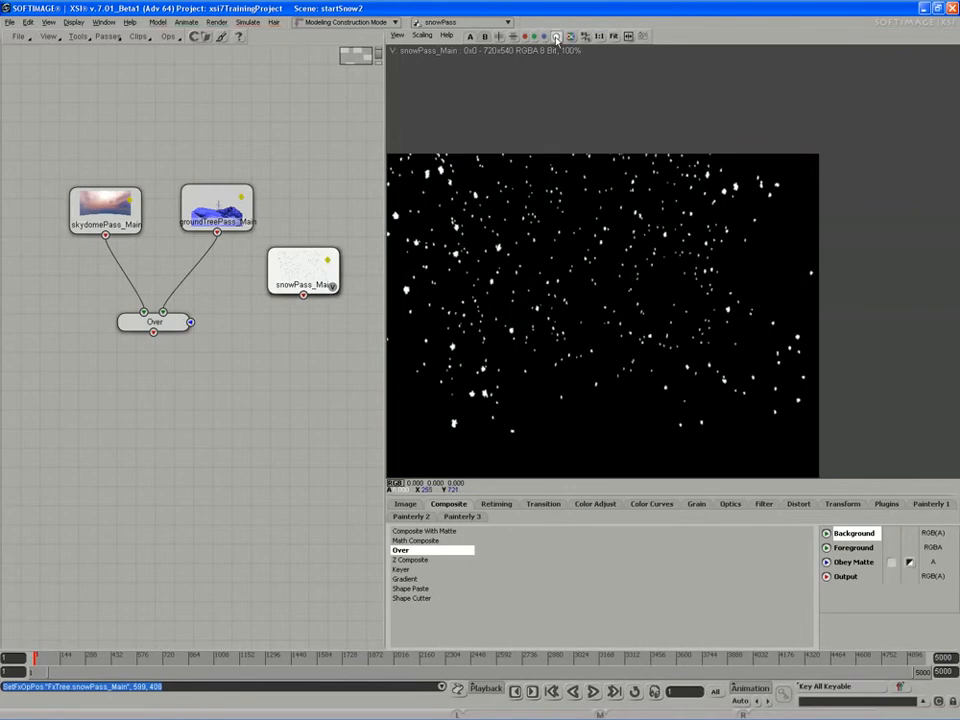
left_click(556, 38)
left_click(556, 38)
left_click(555, 38)
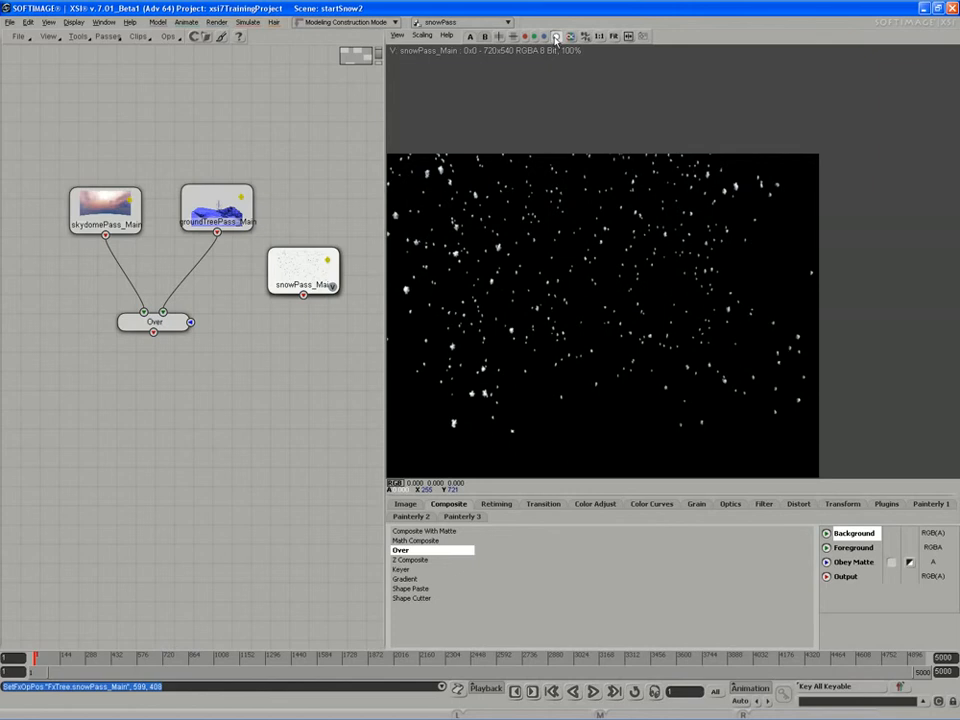
left_click(555, 38)
left_click(555, 38)
left_click(556, 38)
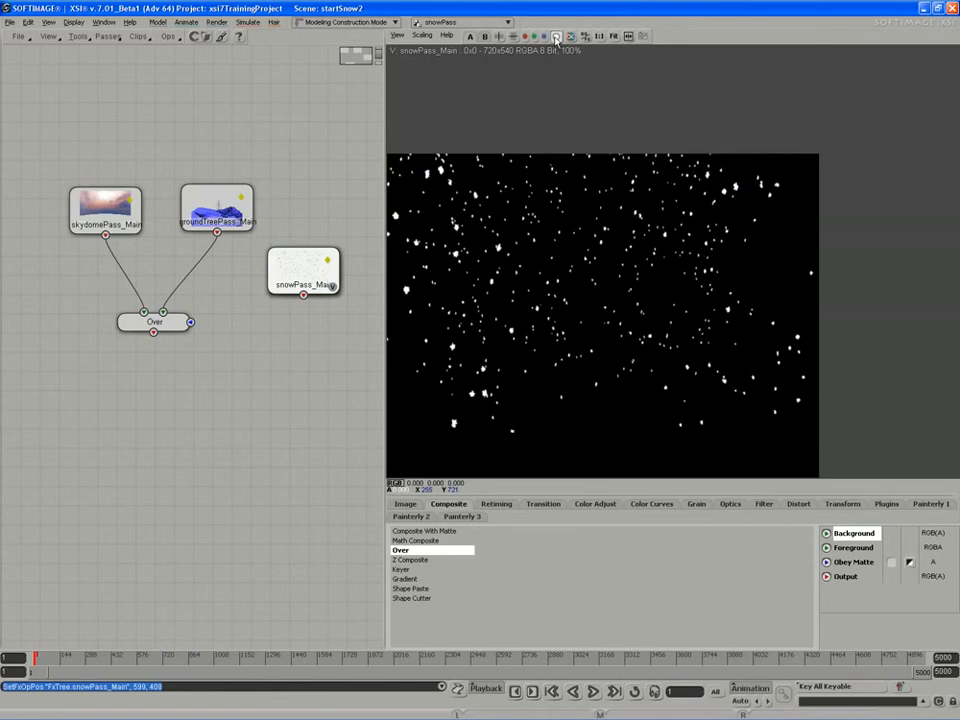
left_click(556, 38)
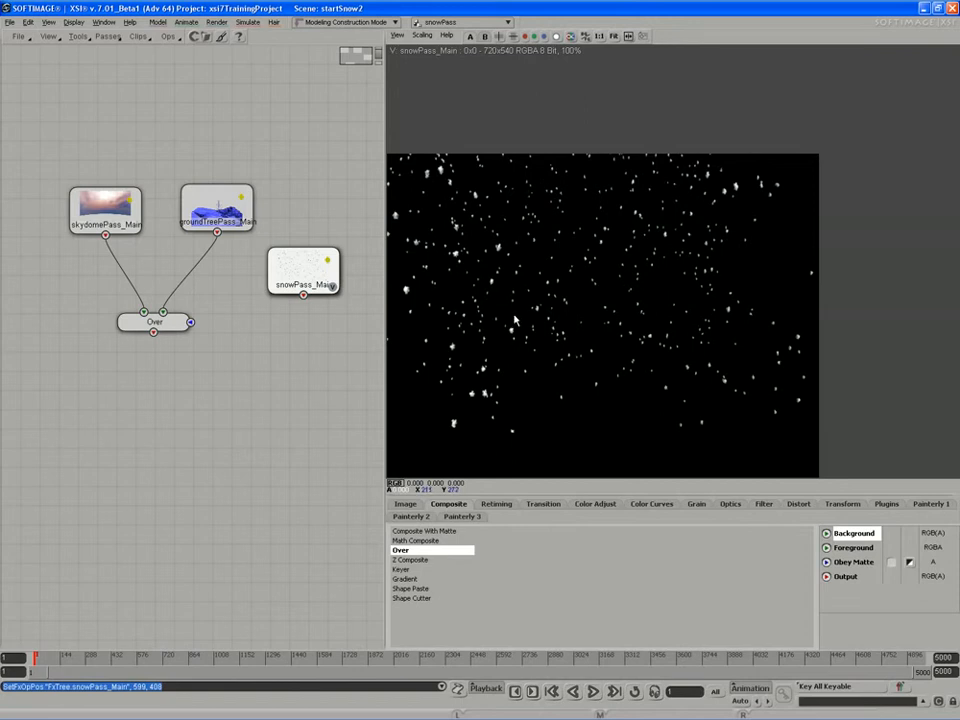
left_click_drag(310, 277, 307, 292)
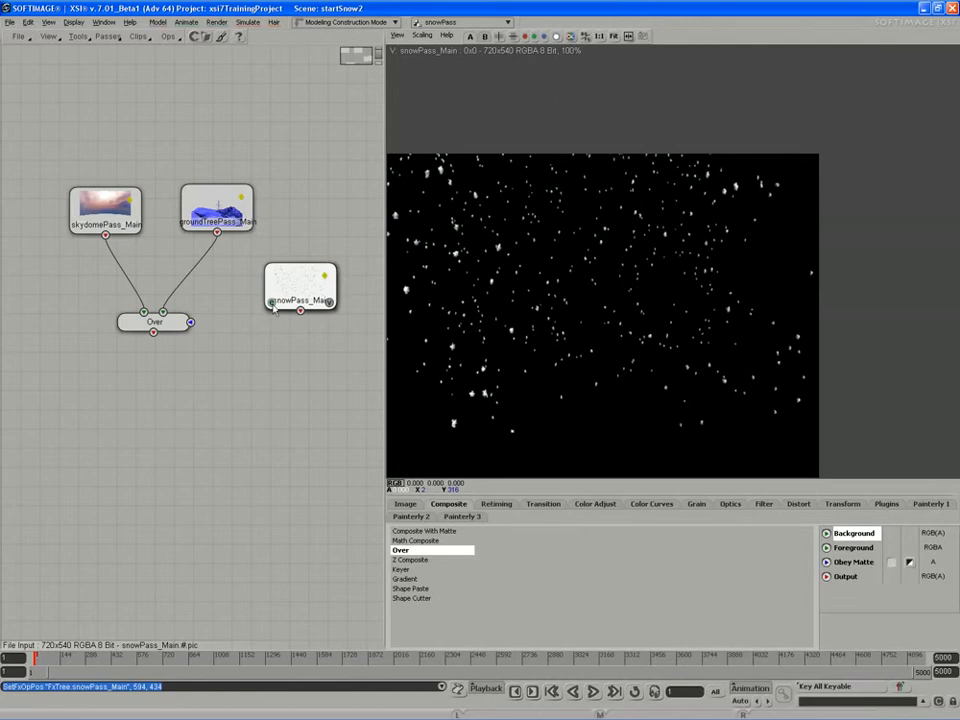
Enable Create Alpha From Luminance and set Type to RGBA on snowPass_Main's File Input.
double_click(273, 307)
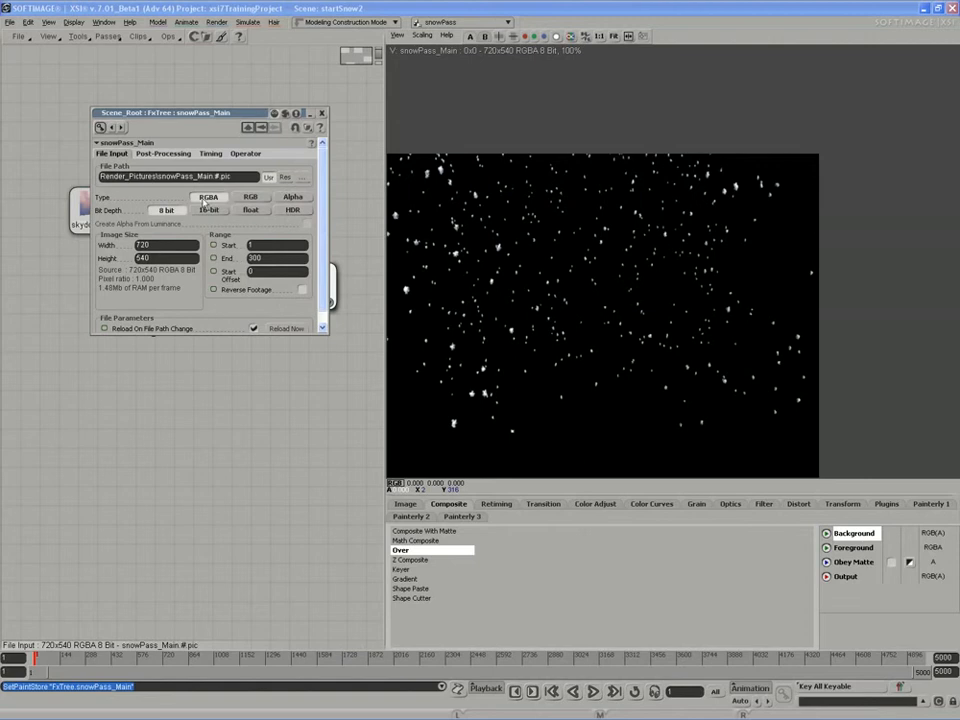
left_click(300, 199)
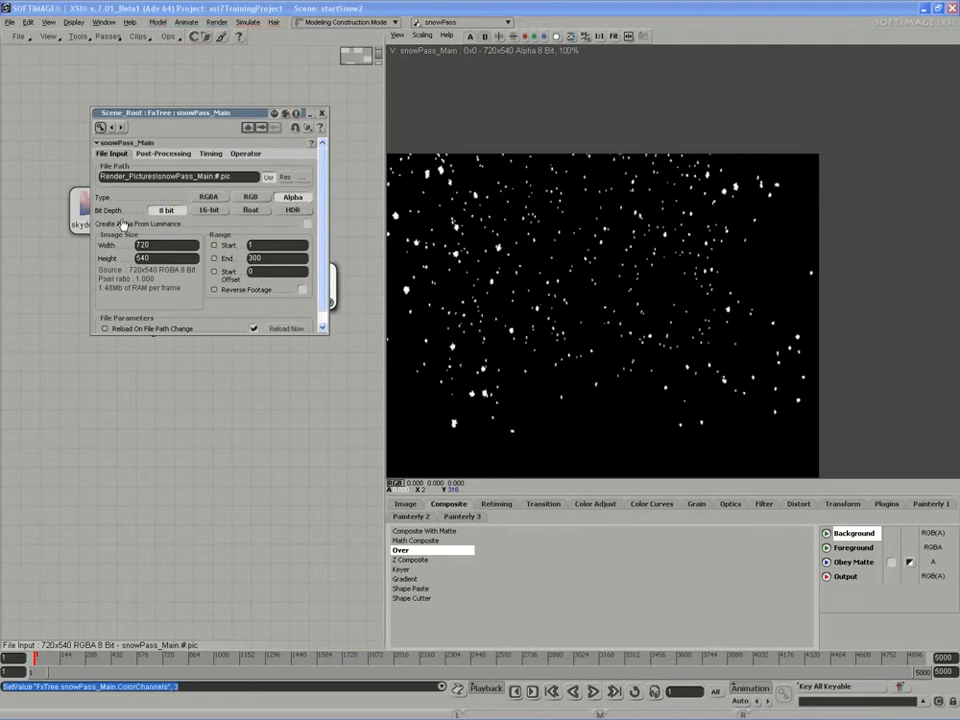
left_click(307, 224)
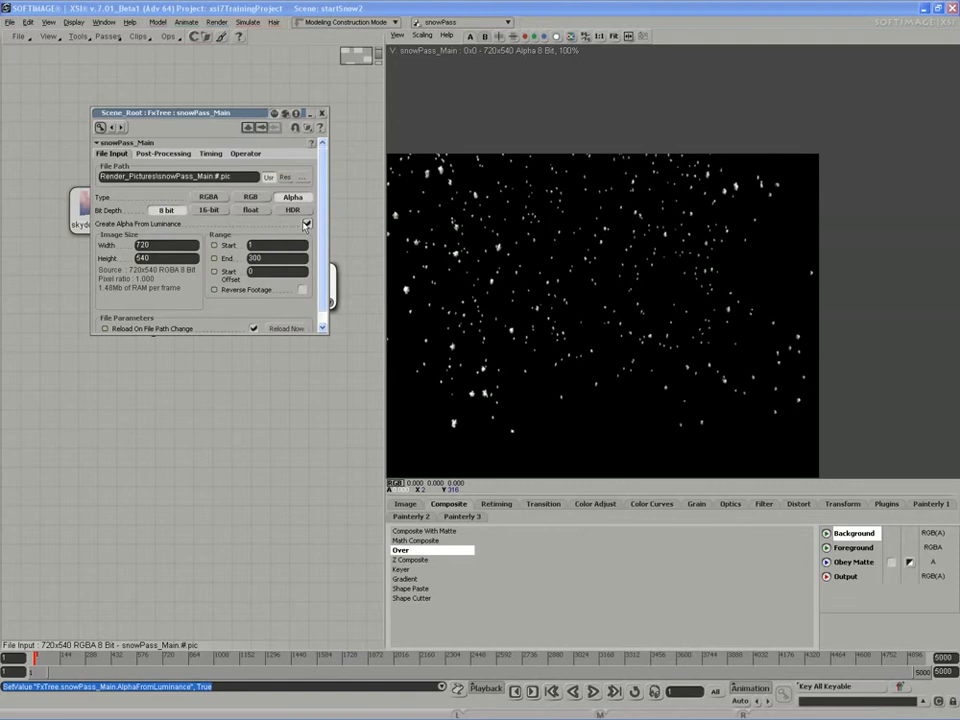
left_click(210, 197)
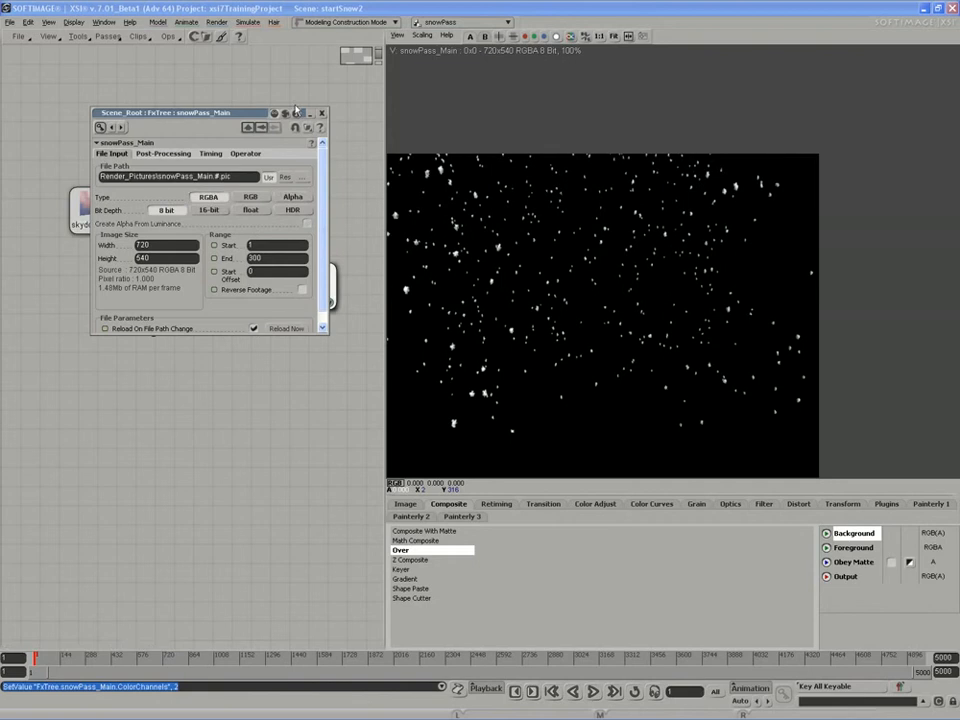
left_click(321, 114)
left_click_drag(303, 287, 310, 274)
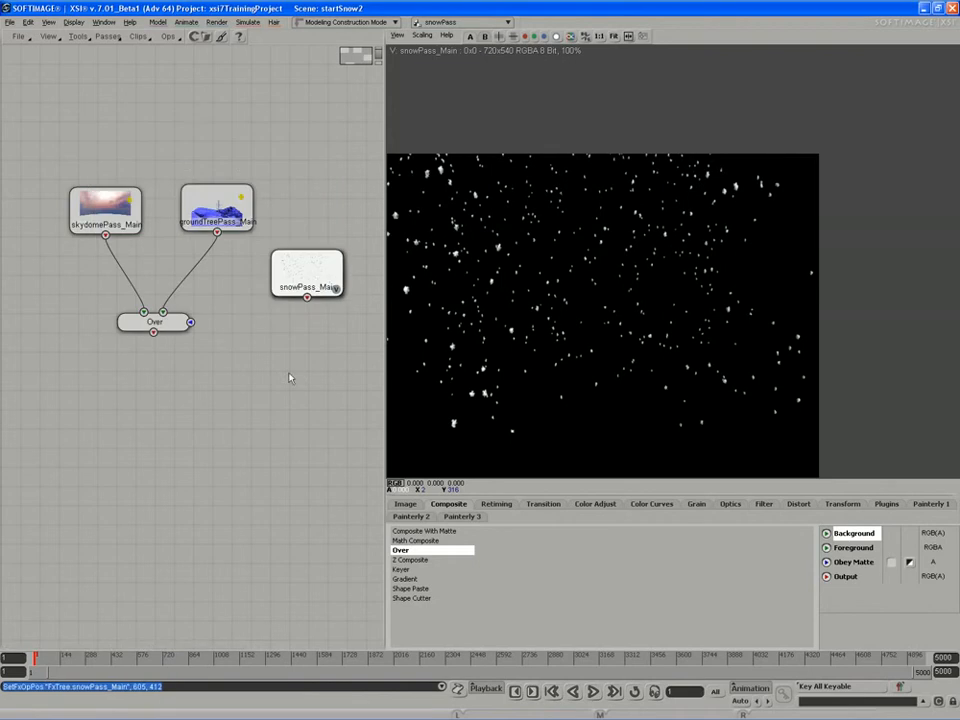
Add an Over1 node fed by the first Over result and snowPass_Main.
left_click_drag(294, 378, 294, 367)
left_click(409, 555)
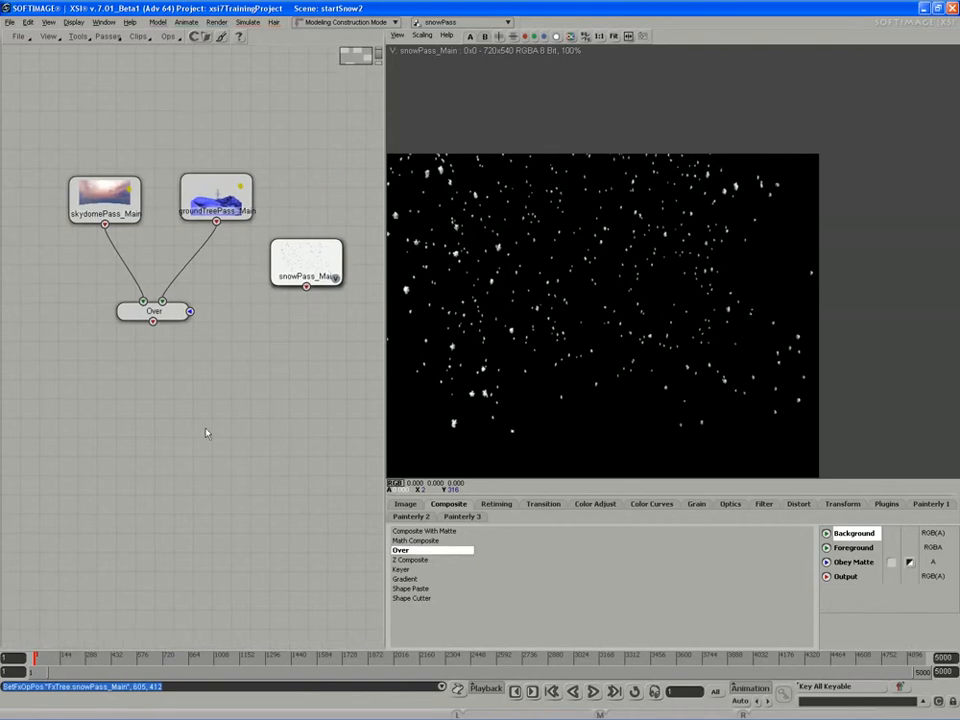
left_click(178, 380)
left_click_drag(178, 380, 192, 389)
left_click_drag(153, 322, 181, 379)
left_click_drag(306, 287, 201, 386)
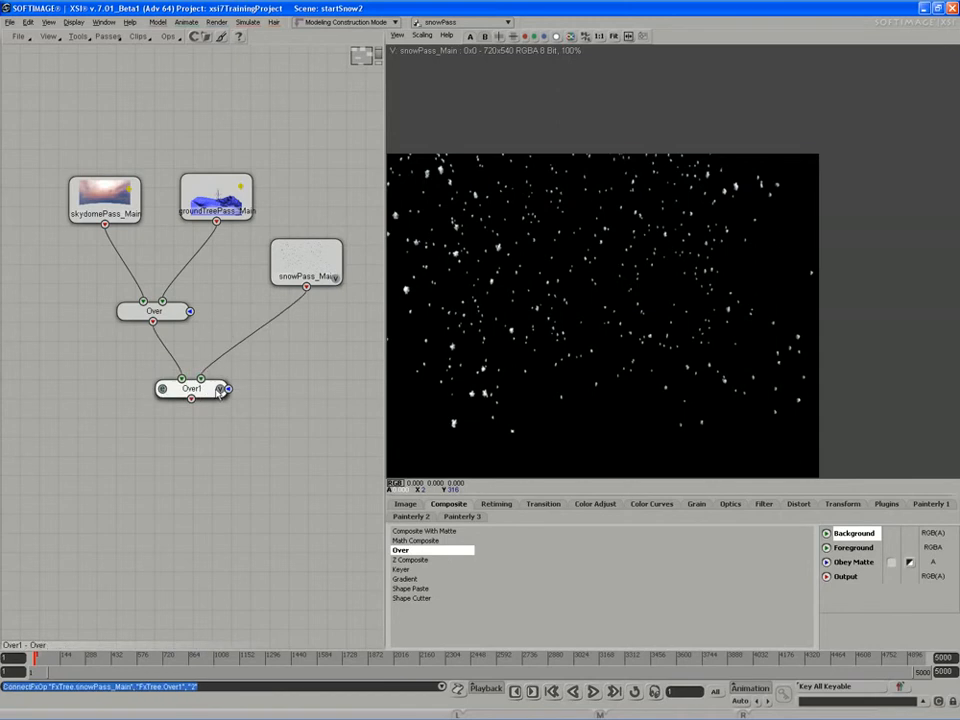
View Over1 and play the animation to watch the snow fall.
left_click(221, 389)
left_click(593, 691)
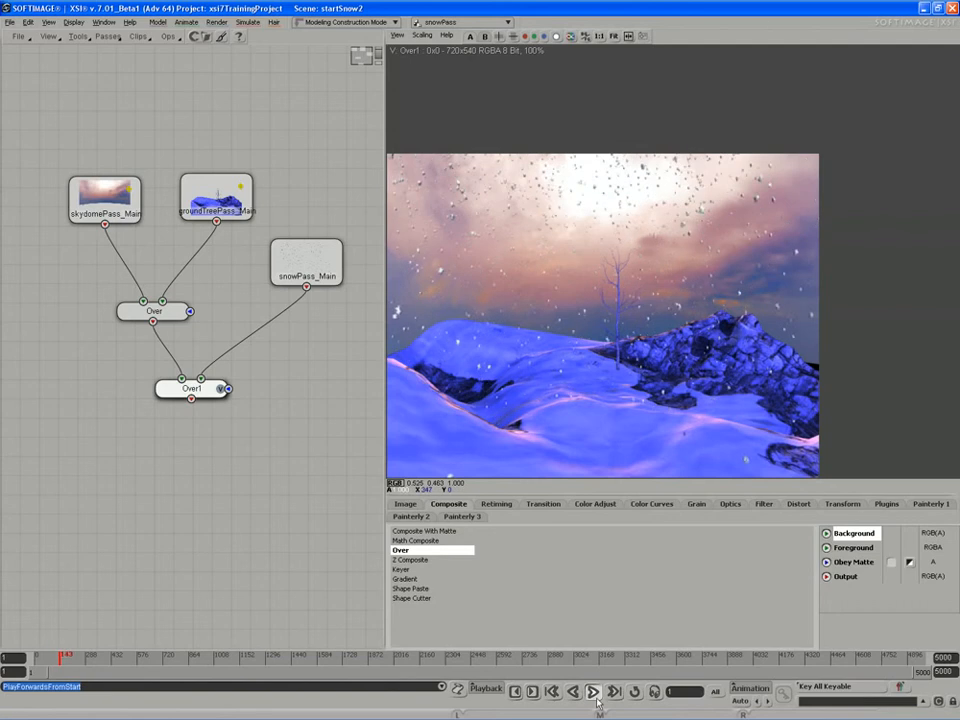
key("Escape")
mouse_move(304, 265)
left_mouse_down()
mouse_move(340, 285)
mouse_move(322, 266)
left_mouse_up()
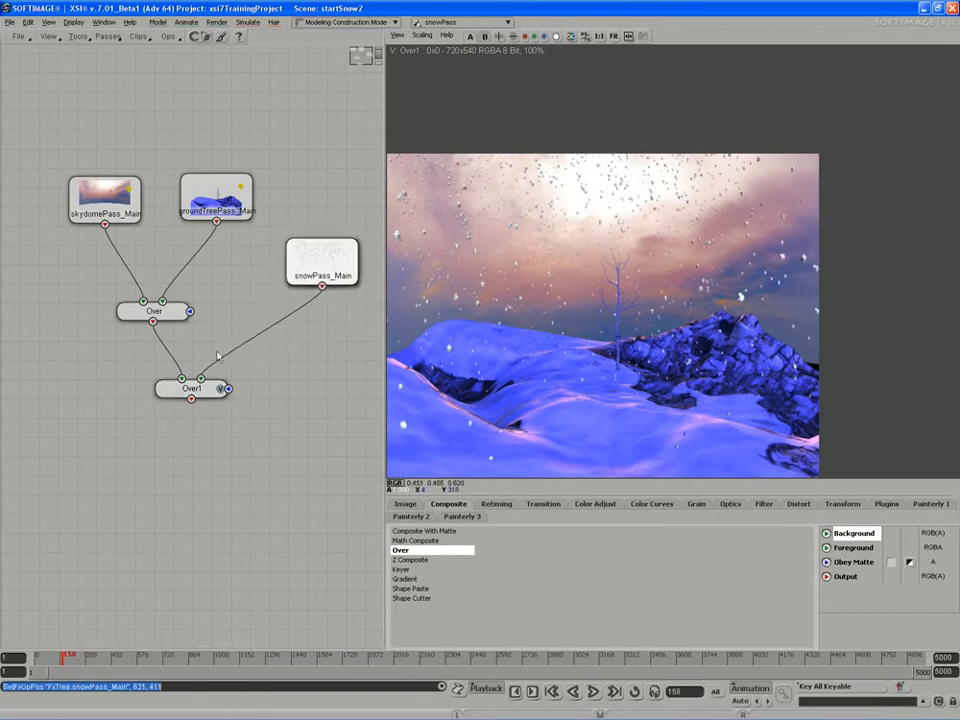
left_click_drag(192, 388, 191, 383)
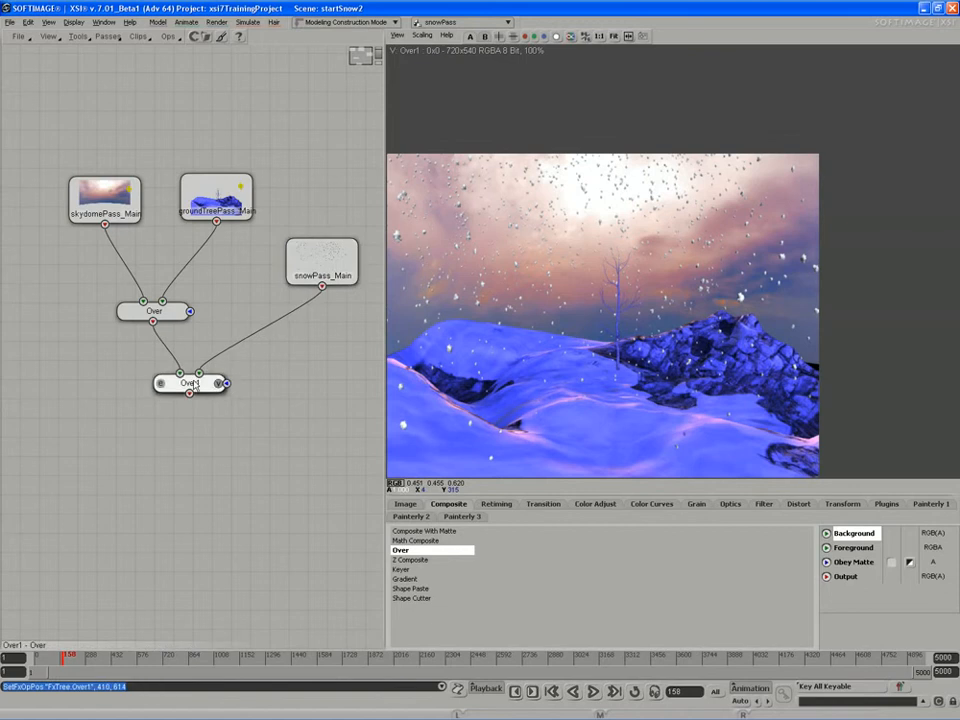
Place a MathComposite node and compare previews of groundTreePass, snowPass, MathComposite and Over1.
left_click(230, 450)
left_click_drag(229, 442, 242, 447)
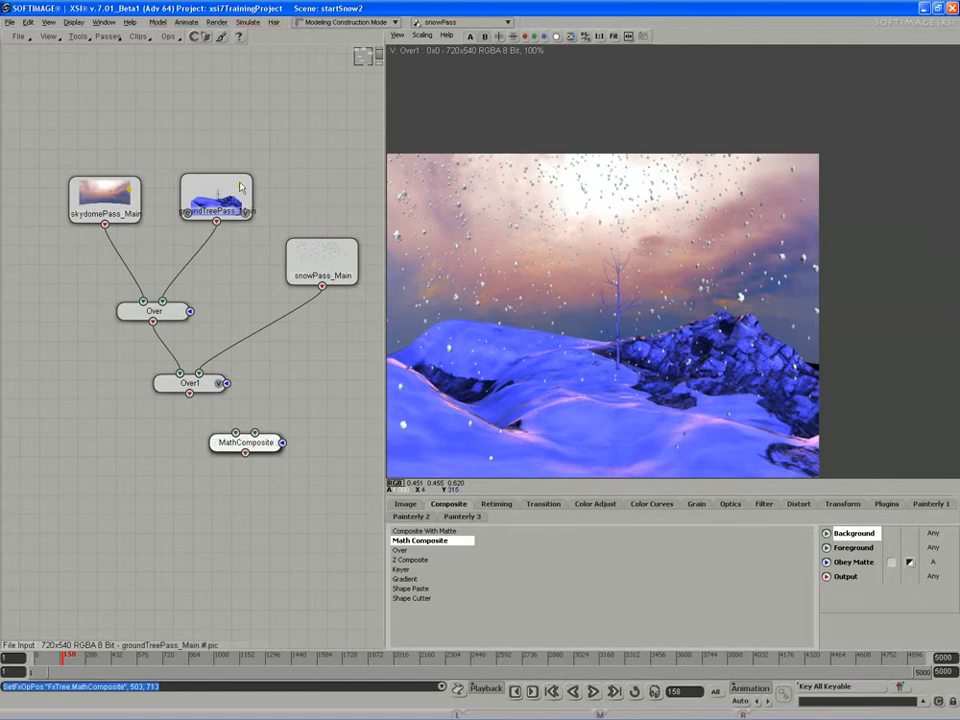
left_click_drag(242, 188, 249, 184)
left_click(251, 211)
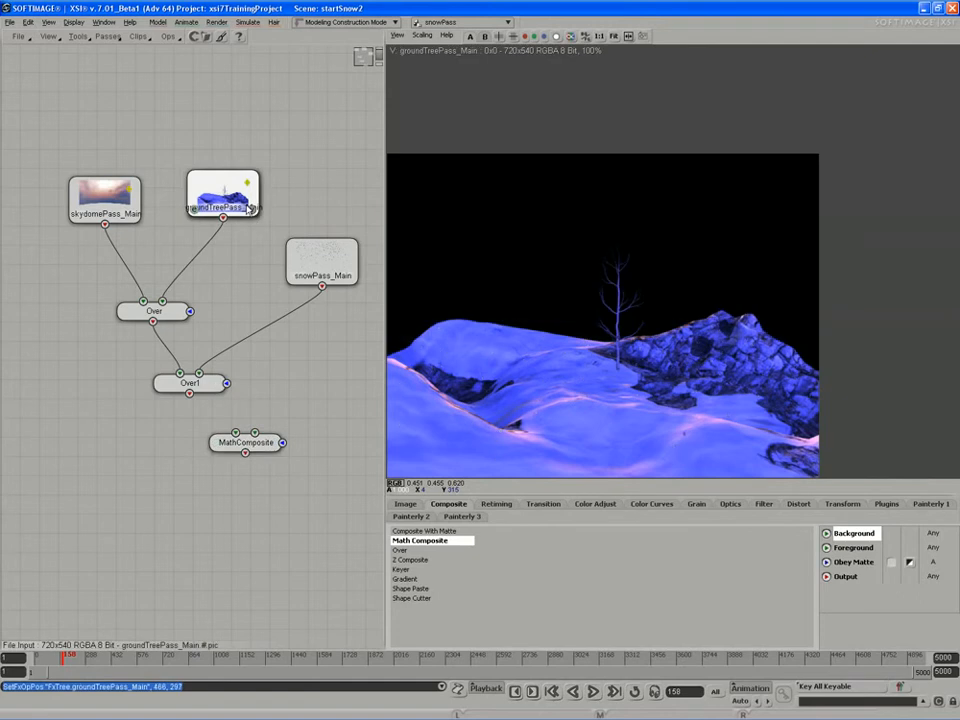
left_click(275, 443)
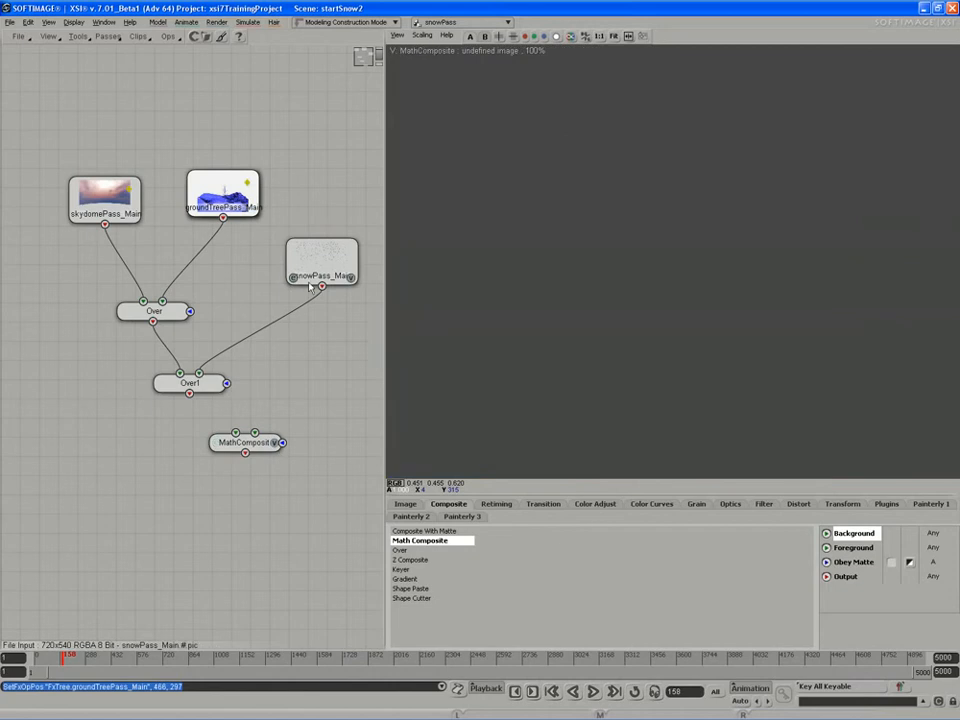
left_click(350, 279)
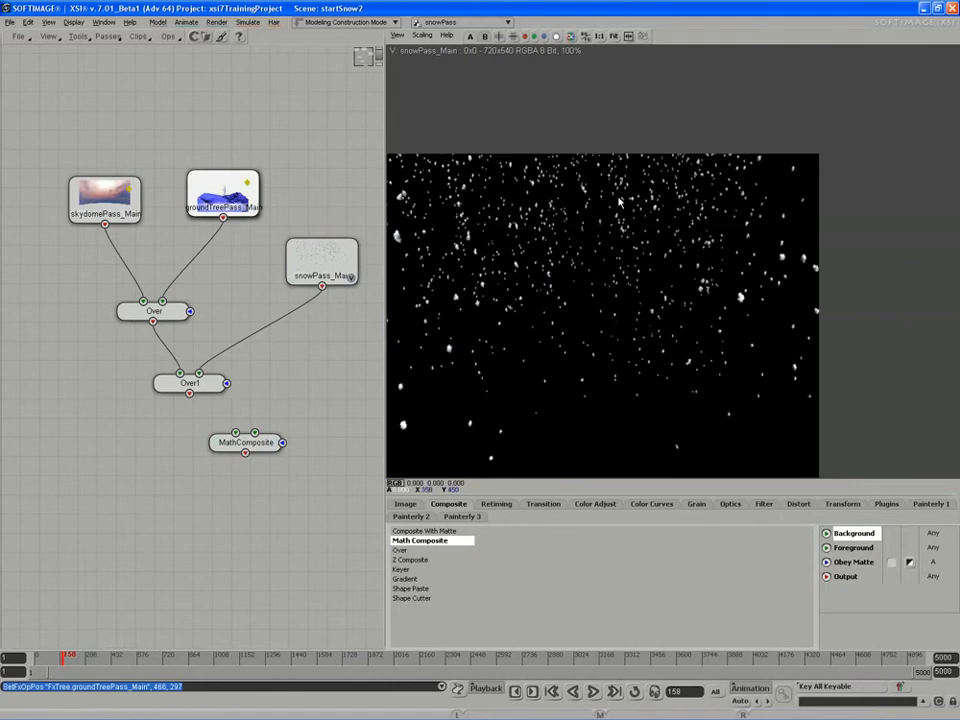
left_click(275, 443)
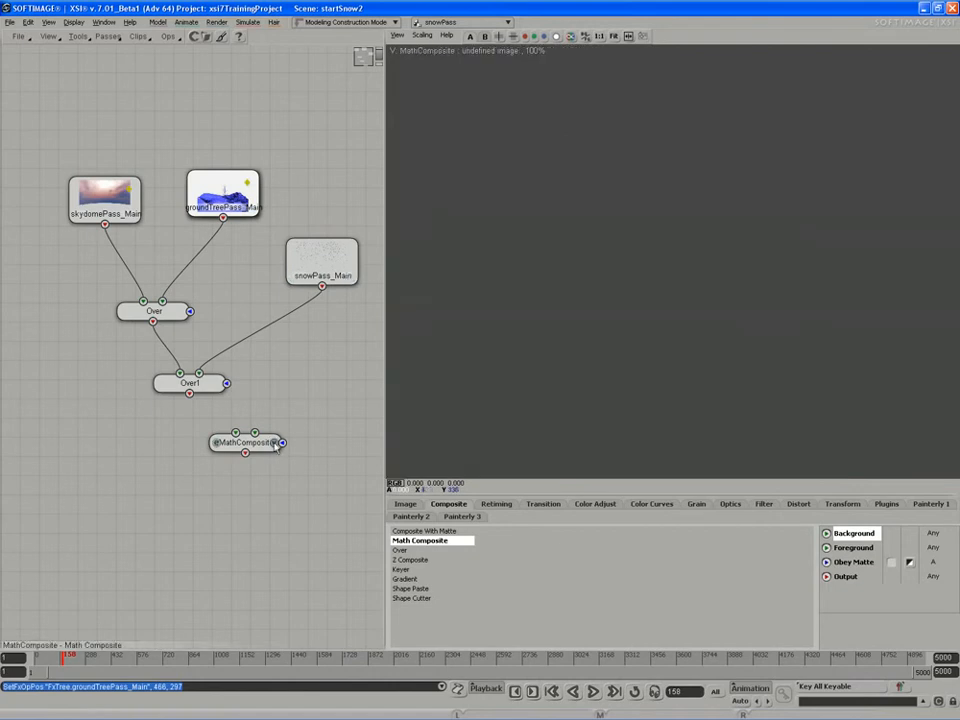
left_click(219, 384)
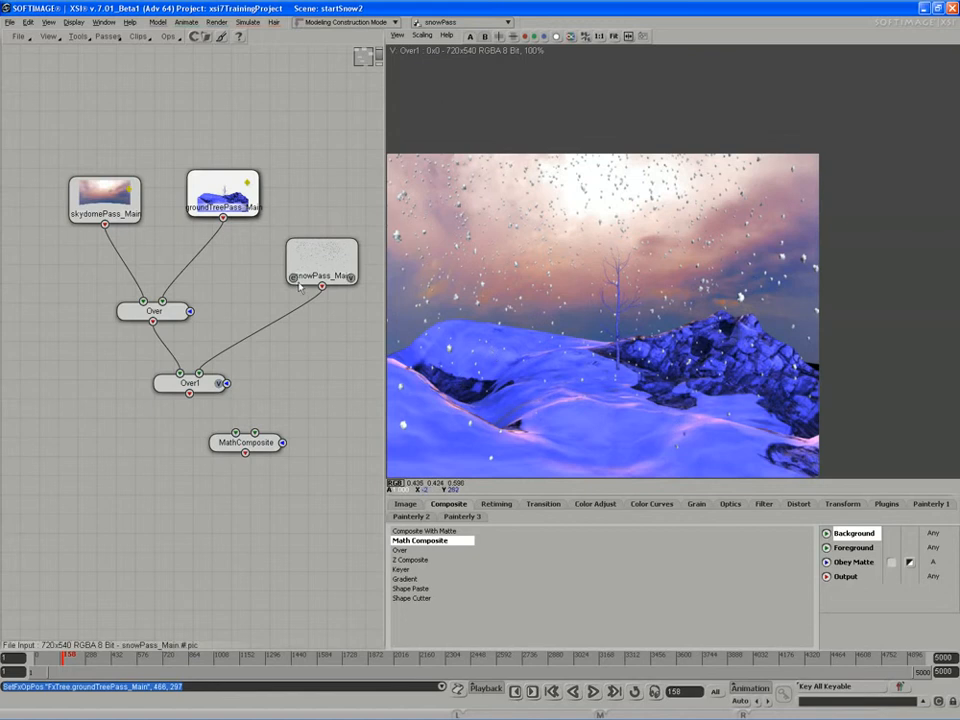
Connect the Over result and snowPass_Main into MathComposite and play the animation.
left_click_drag(322, 262, 294, 270)
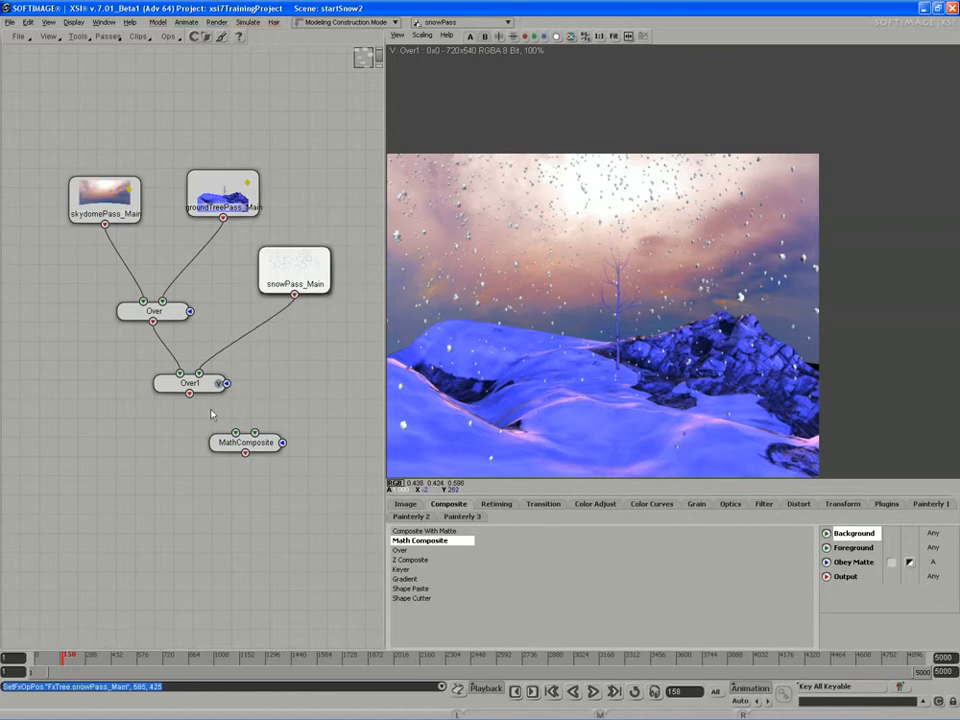
left_click_drag(244, 447, 230, 440)
left_click_drag(153, 321, 222, 426)
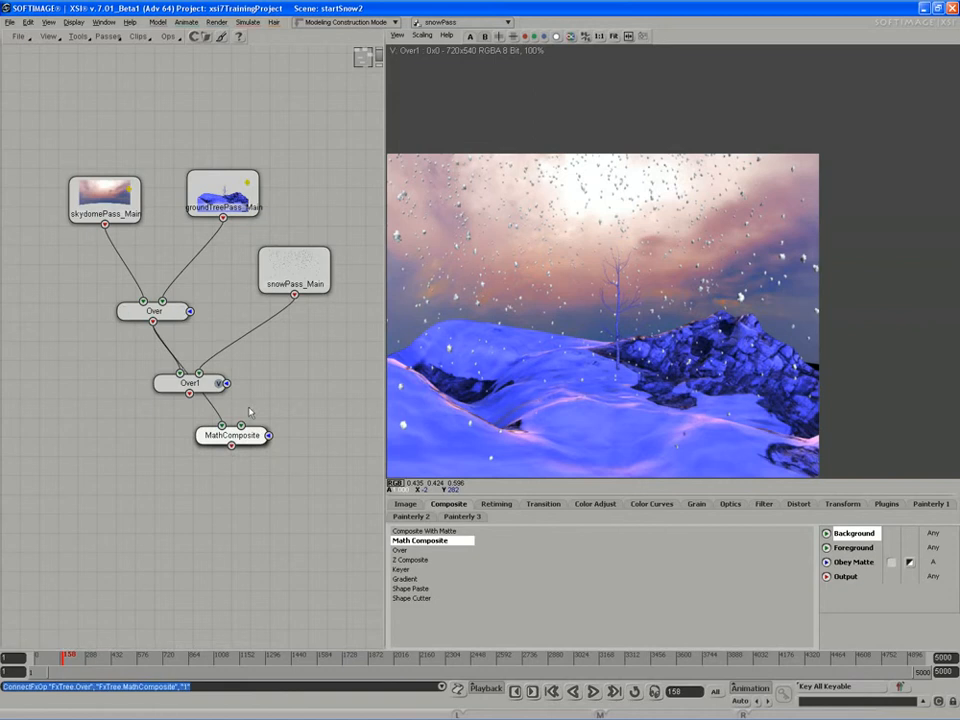
left_click_drag(294, 295, 255, 437)
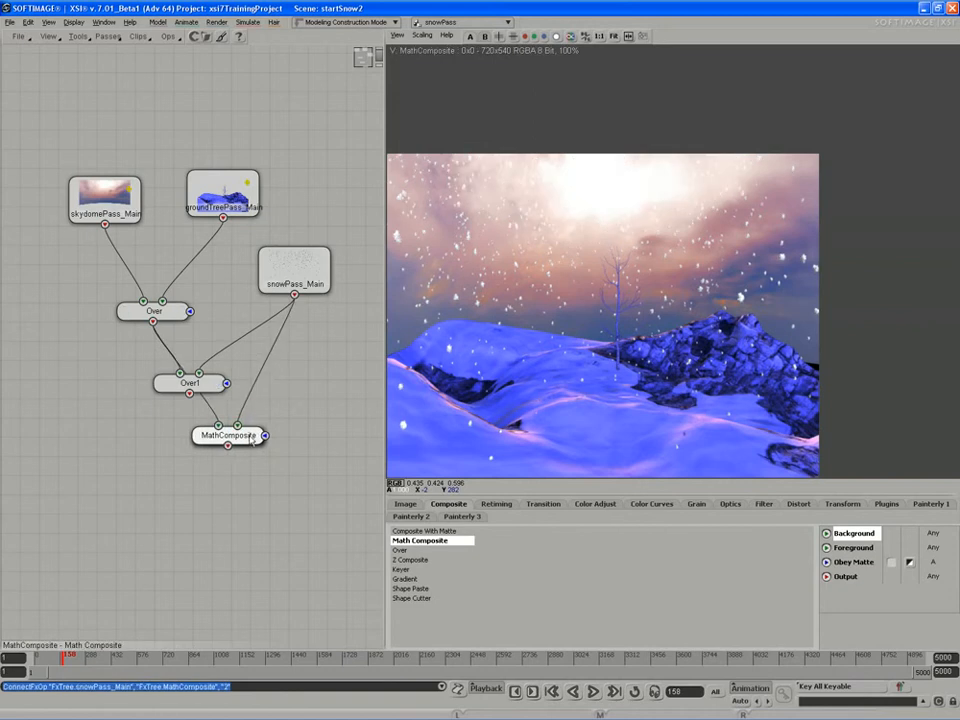
left_click(594, 691)
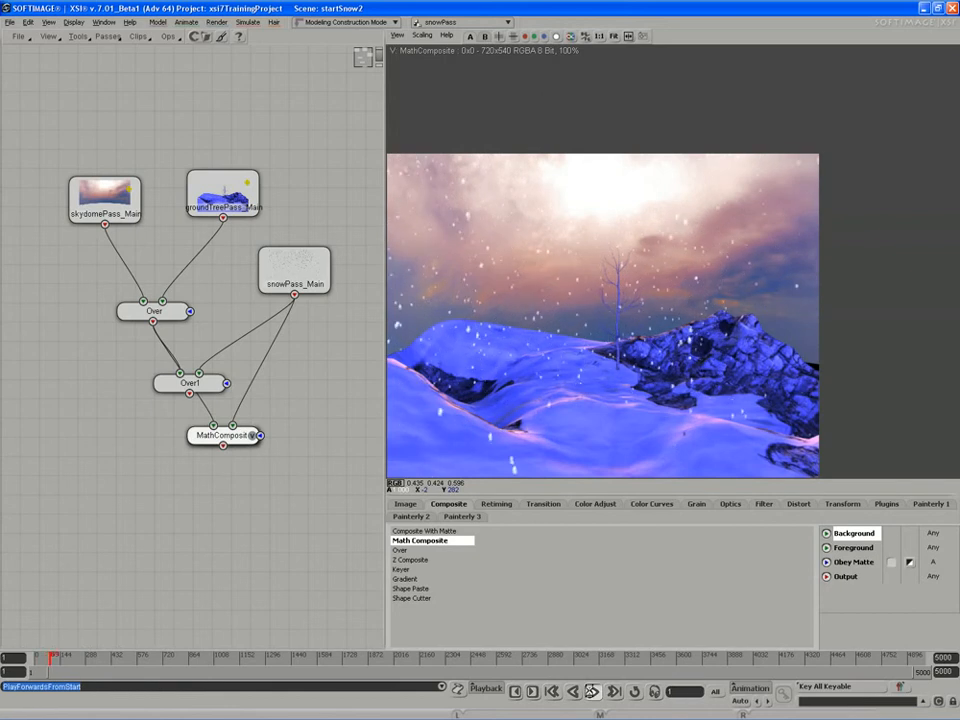
Try MathComposite at Mix Level 0.722, then the Add (A+B) operation at Mix Level 1.
double_click(205, 435)
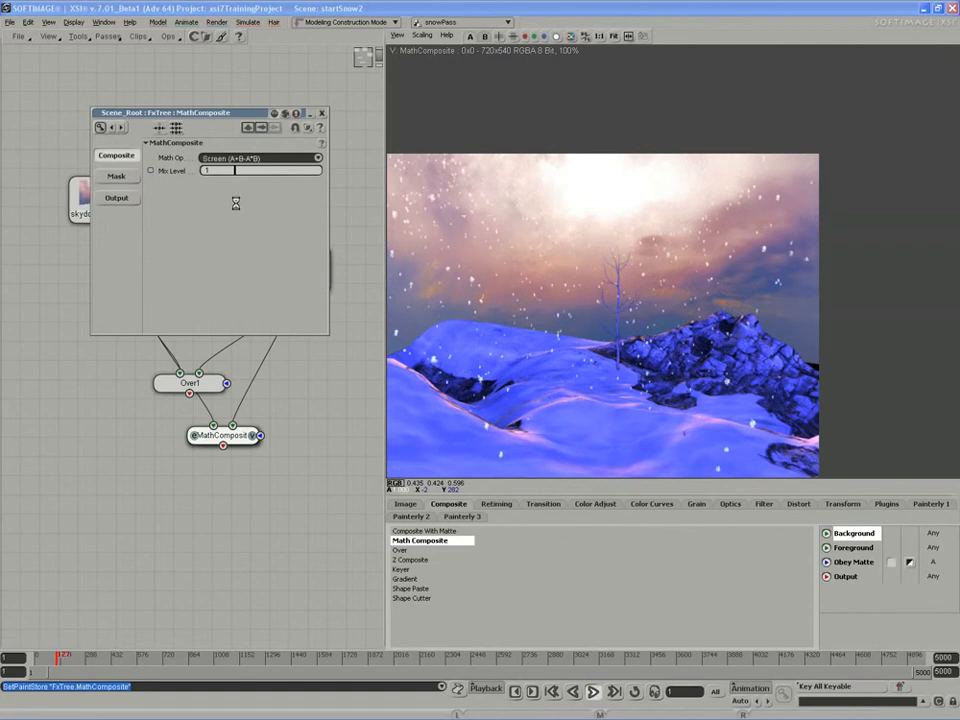
left_click_drag(294, 176, 270, 178)
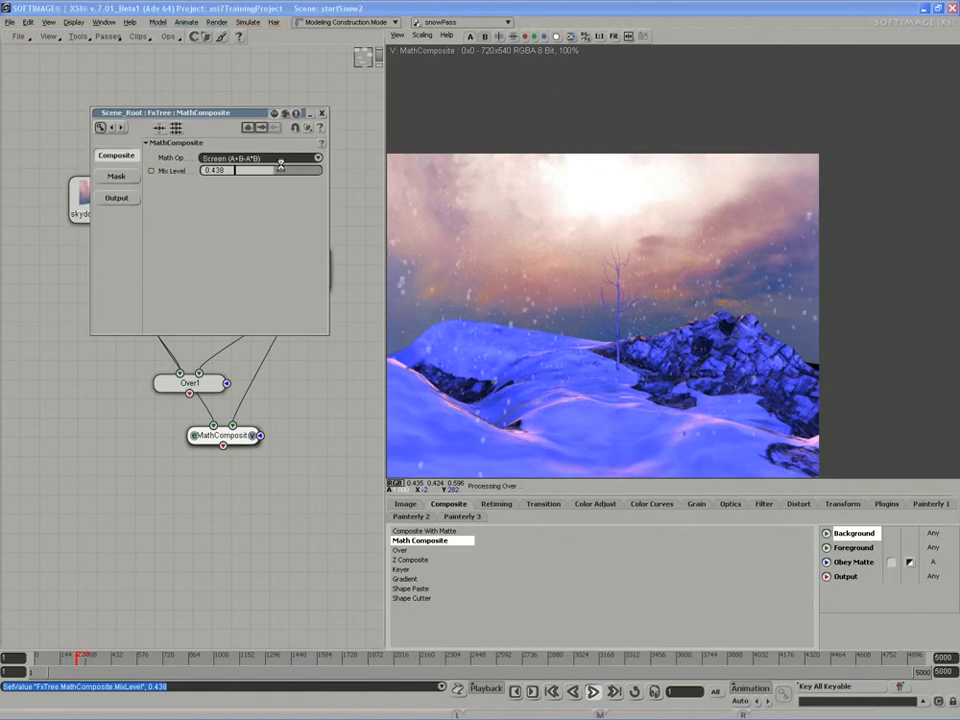
left_click(280, 167)
left_click(254, 158)
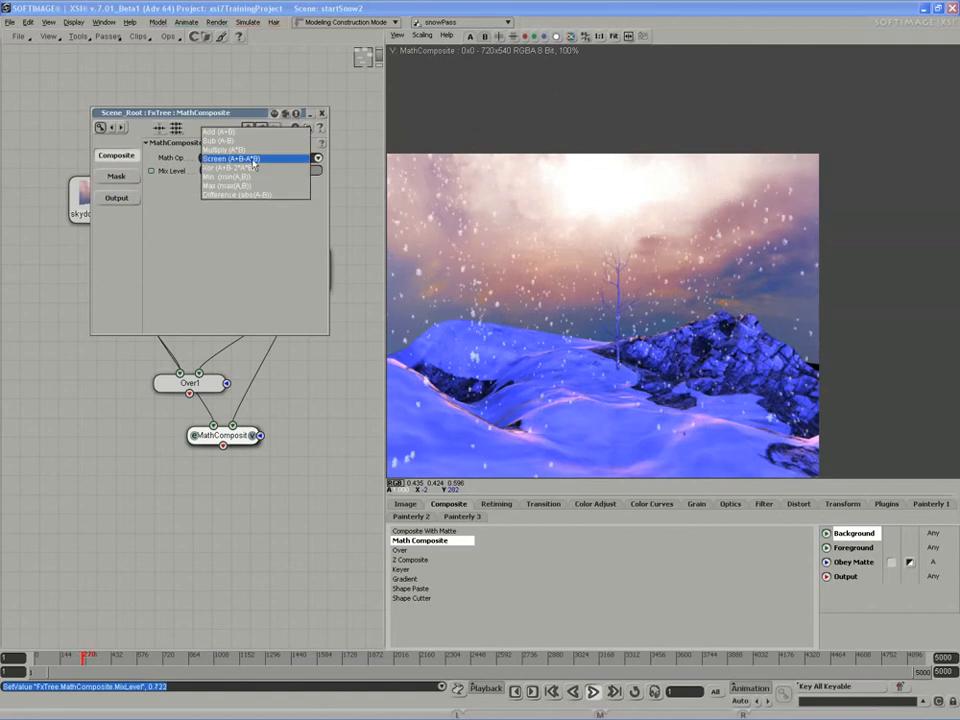
left_click(220, 131)
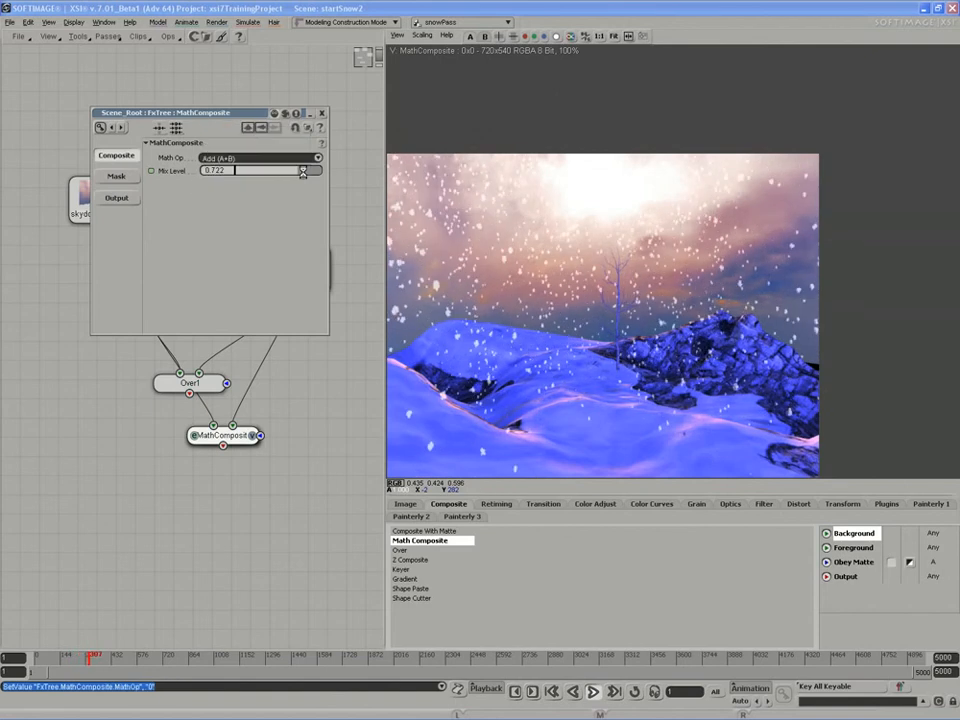
left_click_drag(302, 172, 345, 172)
left_click(594, 692)
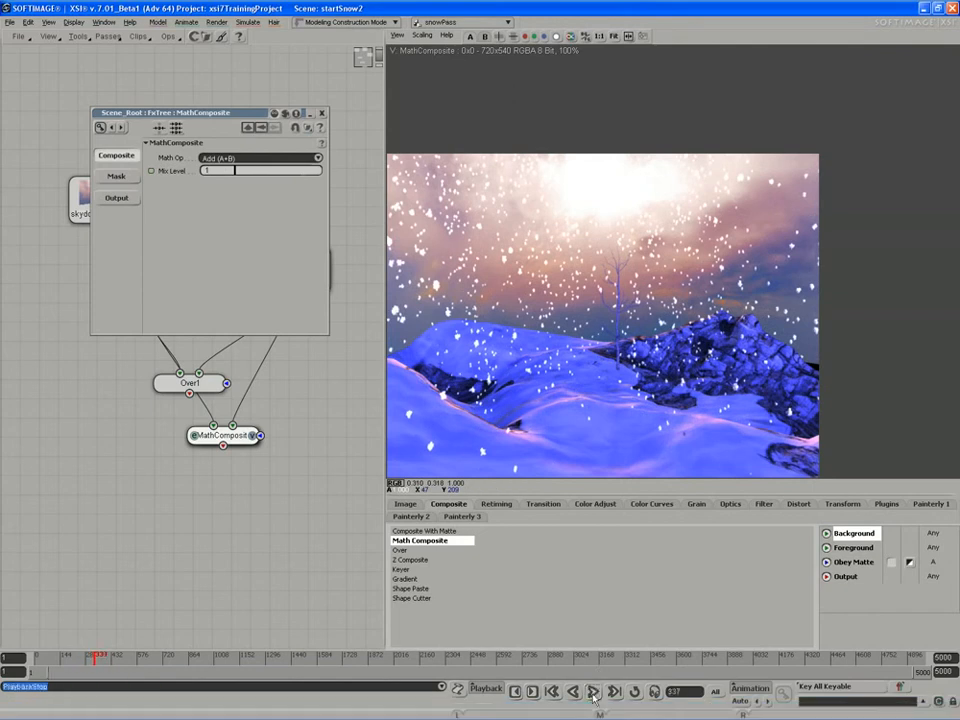
left_click(593, 692)
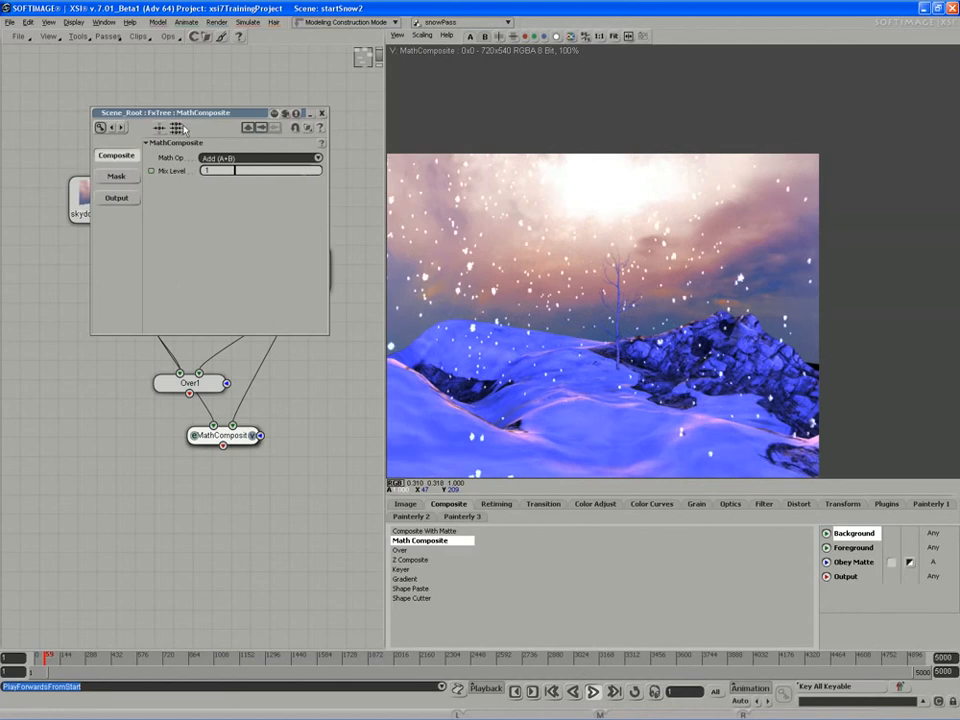
Switch MathComposite back to Screen with Mix Level about 0.708 and close its settings.
left_click(215, 158)
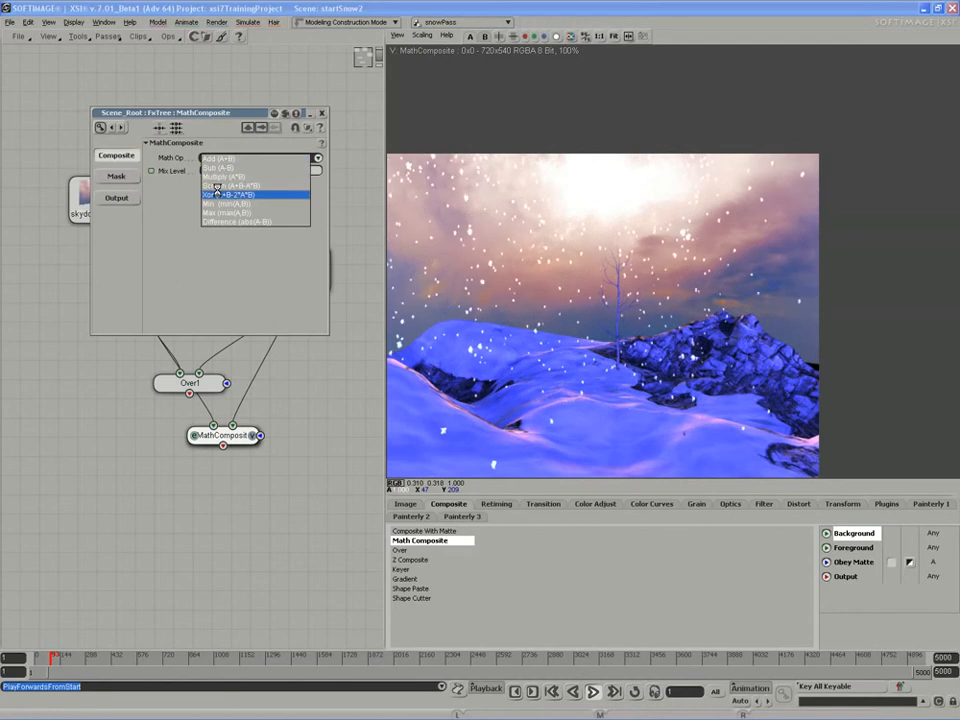
left_click(216, 186)
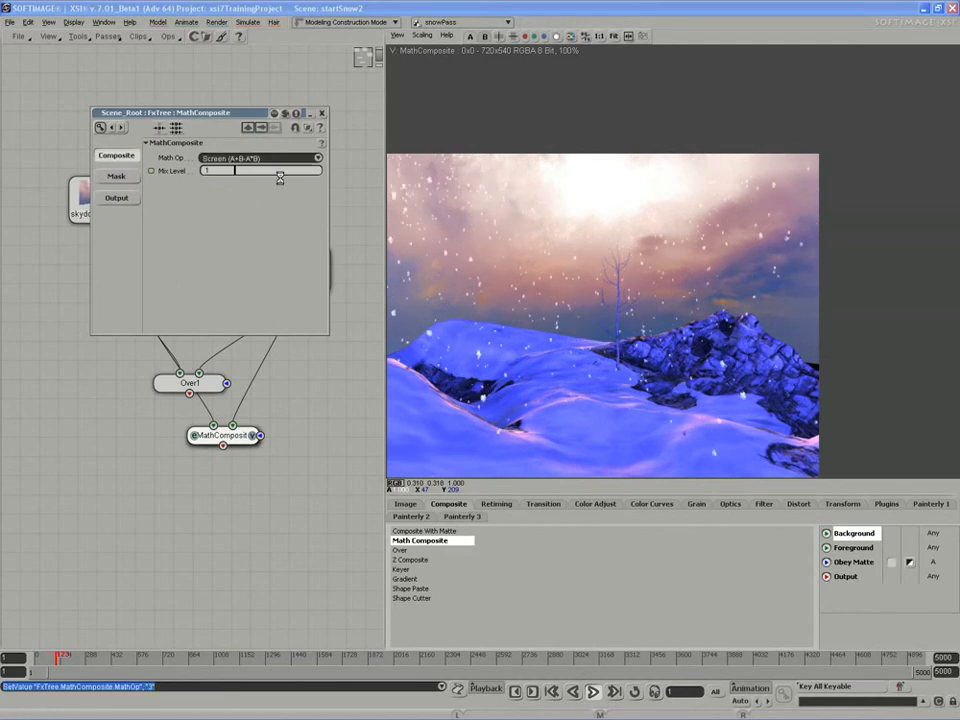
left_click_drag(280, 177, 304, 170)
left_click_drag(303, 170, 297, 171)
left_click(322, 113)
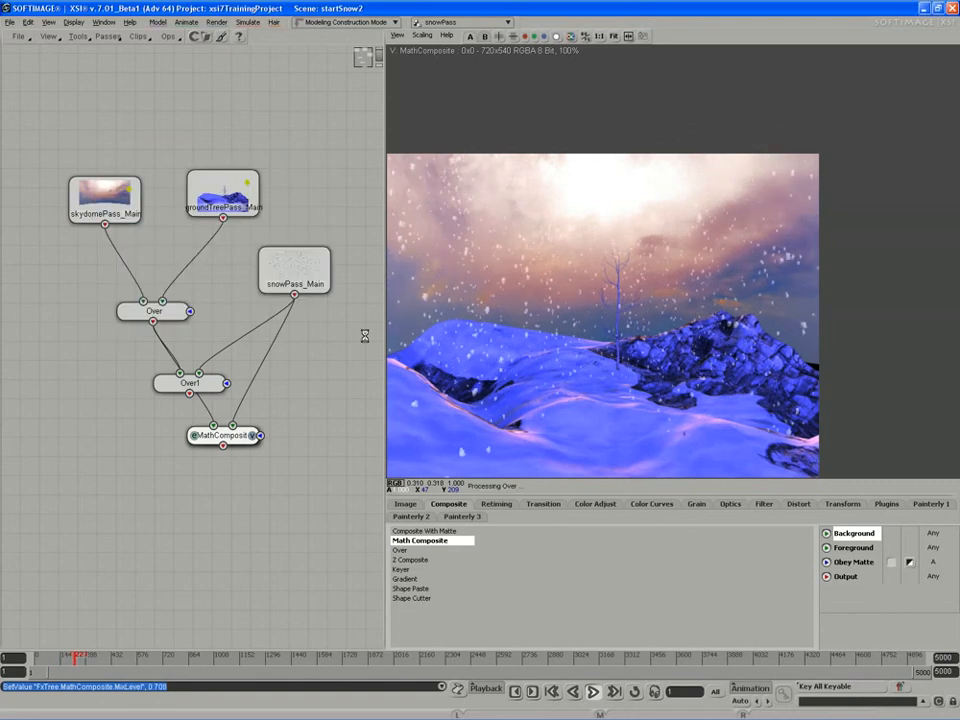
Stop playback, delete the Over1 node, and move MathComposite up under the Over node.
left_click(593, 692)
left_click_drag(305, 368, 276, 364)
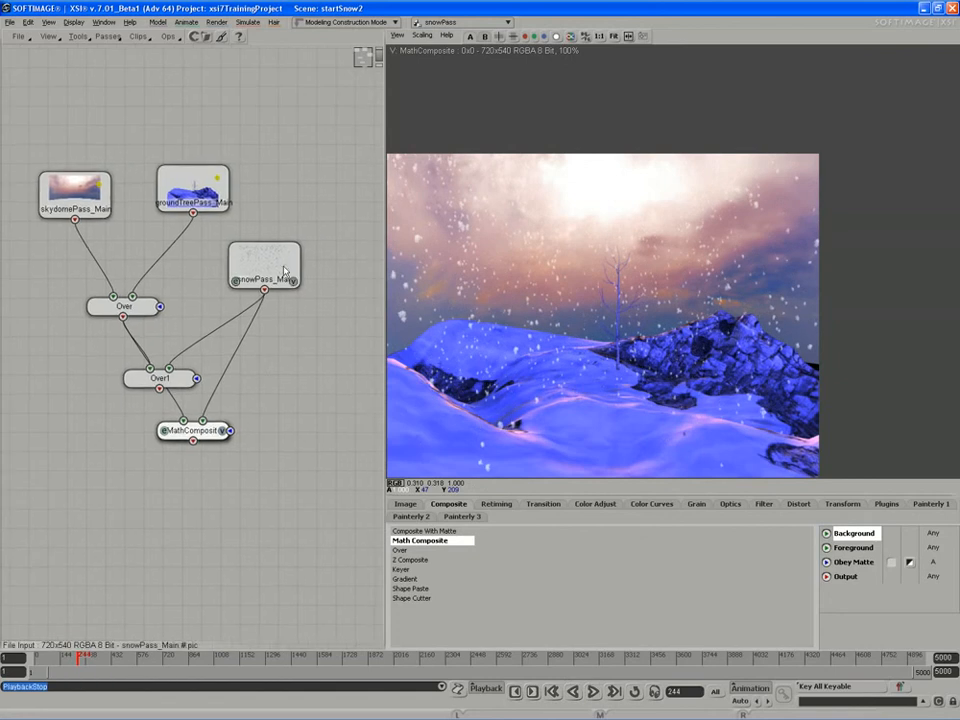
left_click_drag(265, 265, 300, 237)
left_click_drag(200, 441, 225, 432)
left_click_drag(159, 384, 126, 432)
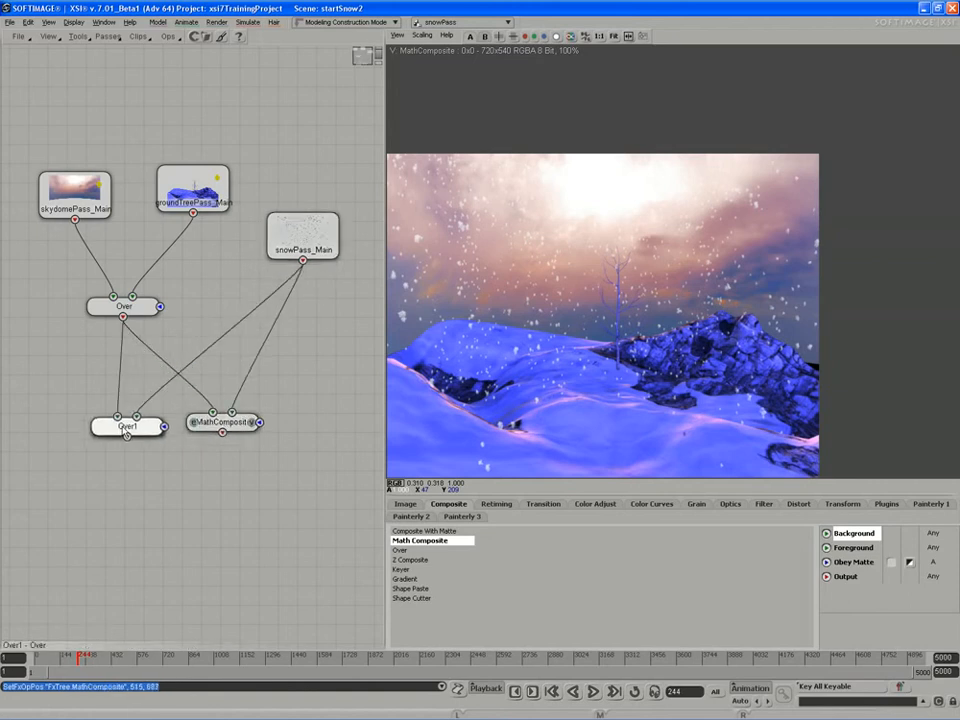
key("Delete")
left_click_drag(224, 428, 172, 401)
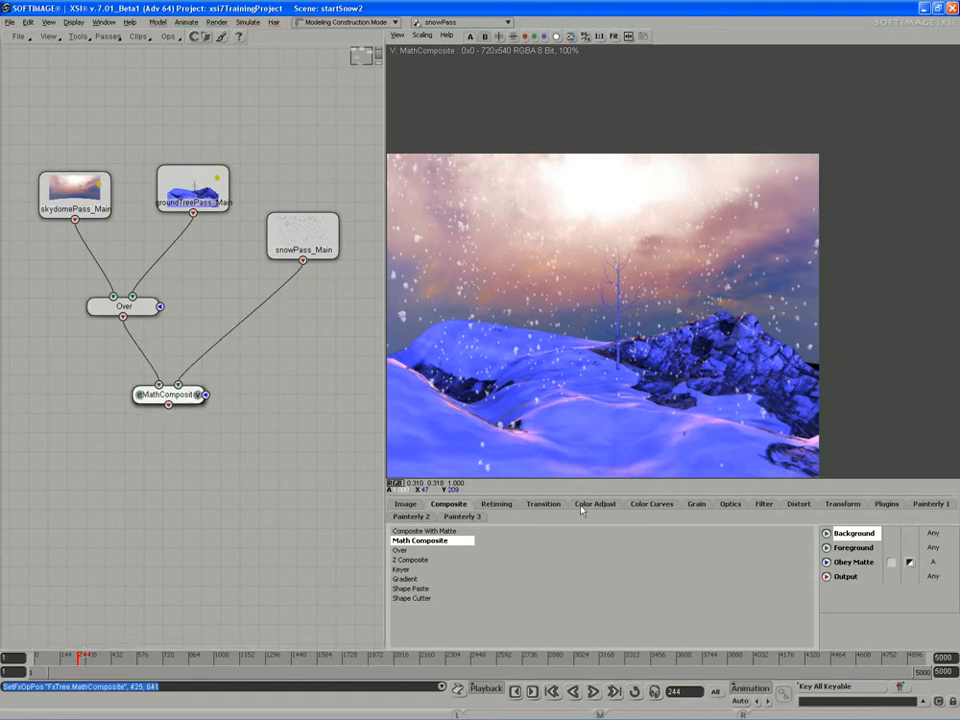
Add a Gaussian Blur node to the FxTree and place it below snowPass_Main.
left_click(761, 504)
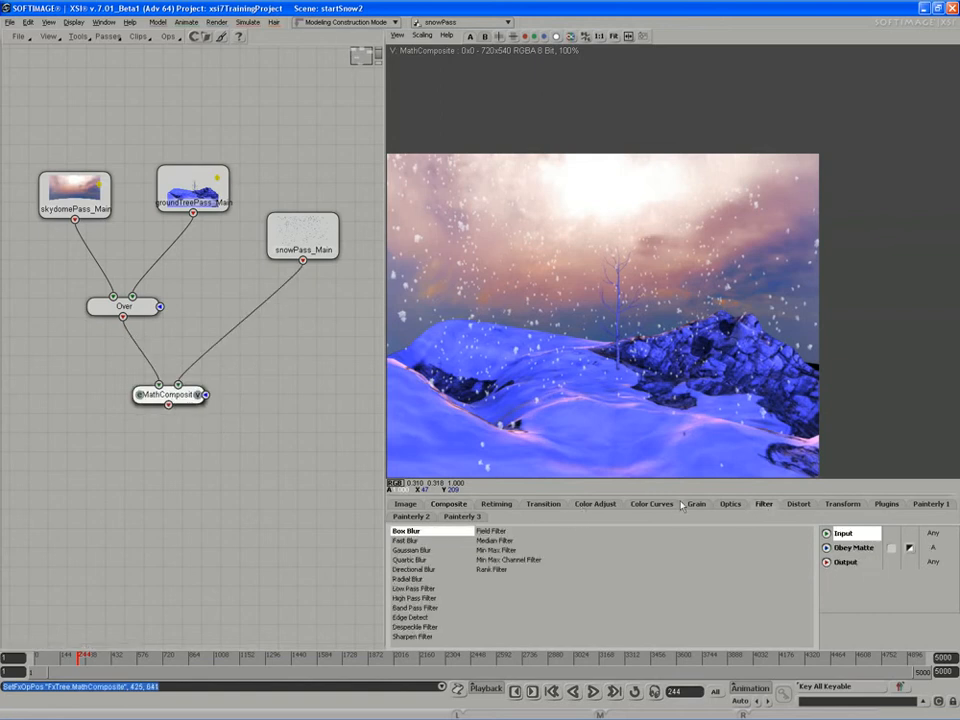
left_click(403, 550)
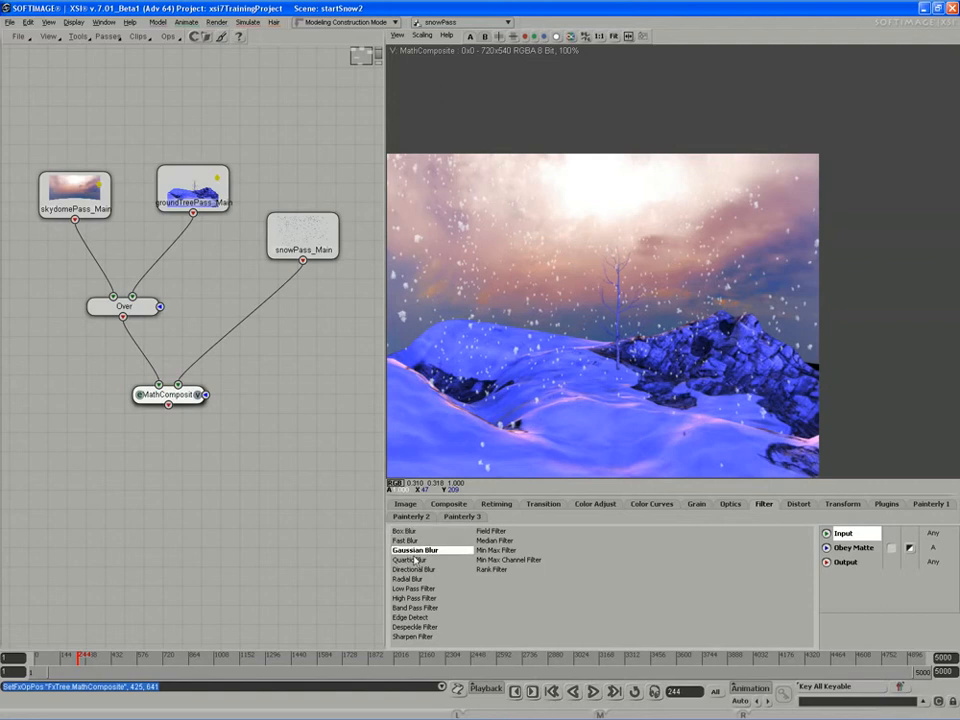
left_click(231, 412)
left_click_drag(257, 406, 306, 340)
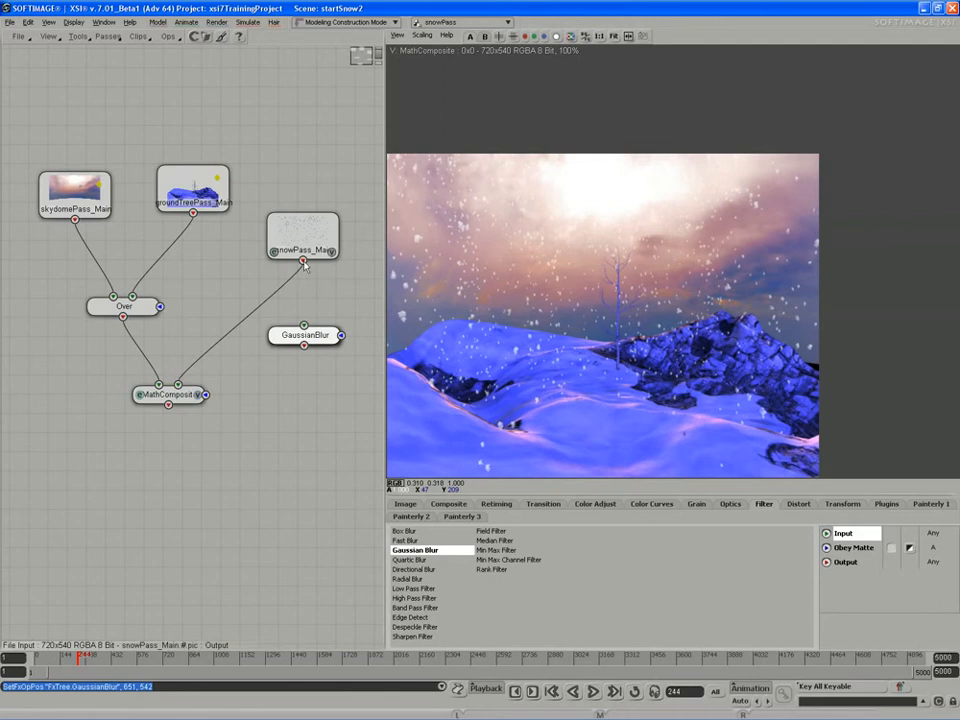
Connect snowPass_Main into GaussianBlur, tidy the nodes, and preview the blurred snowflakes on black.
left_click_drag(303, 262, 305, 336)
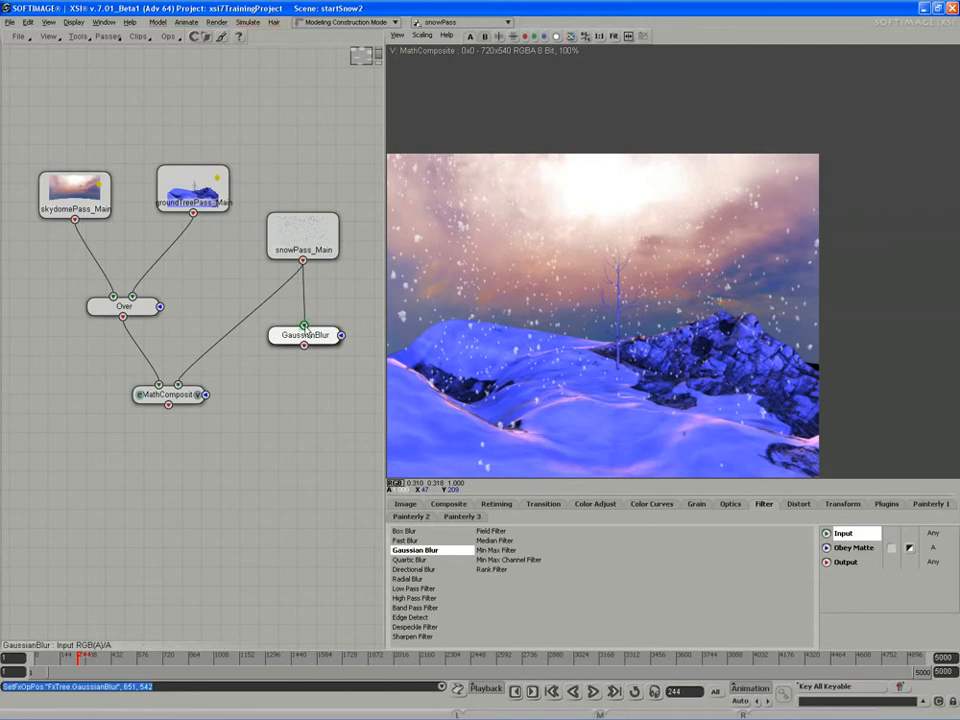
mouse_move(301, 246)
left_mouse_down()
mouse_move(303, 233)
mouse_move(304, 242)
left_mouse_up()
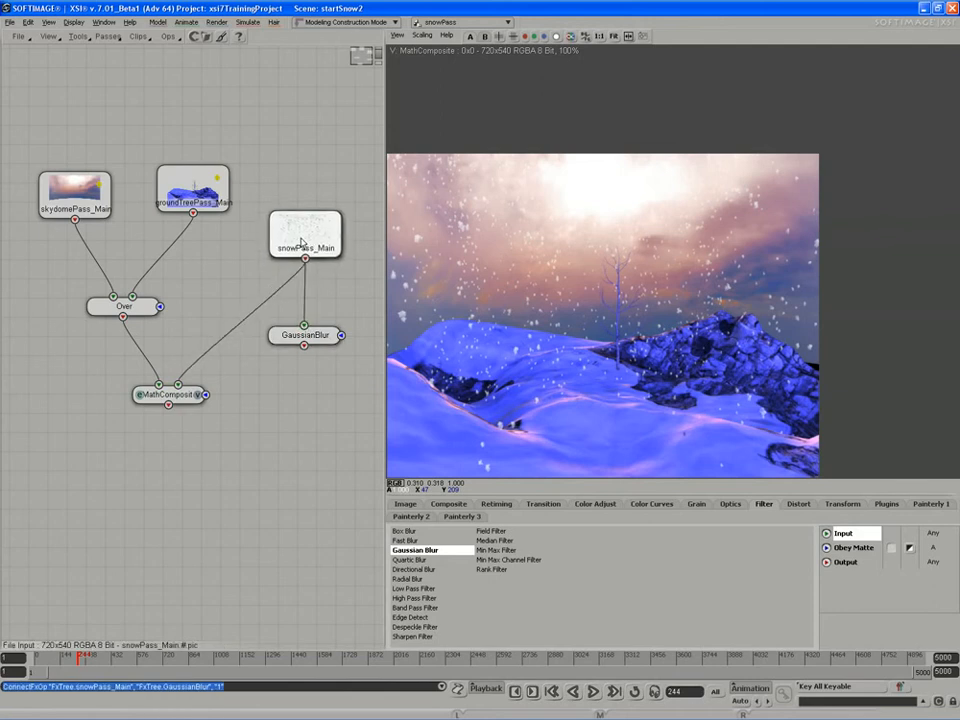
mouse_move(305, 340)
left_mouse_down()
mouse_move(293, 336)
mouse_move(303, 339)
left_mouse_up()
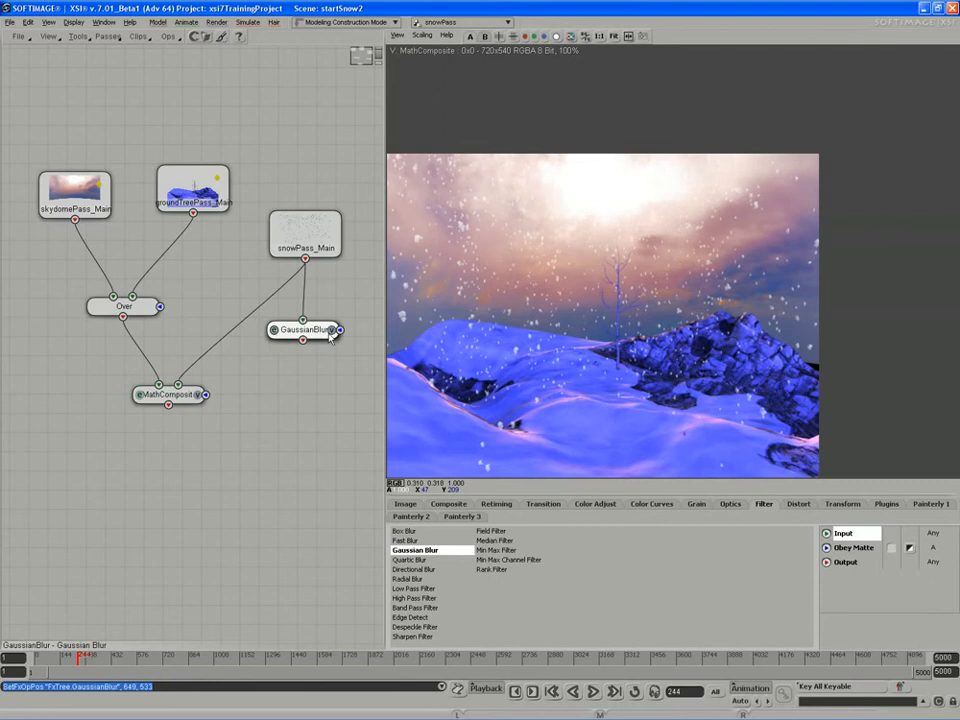
left_click(332, 332)
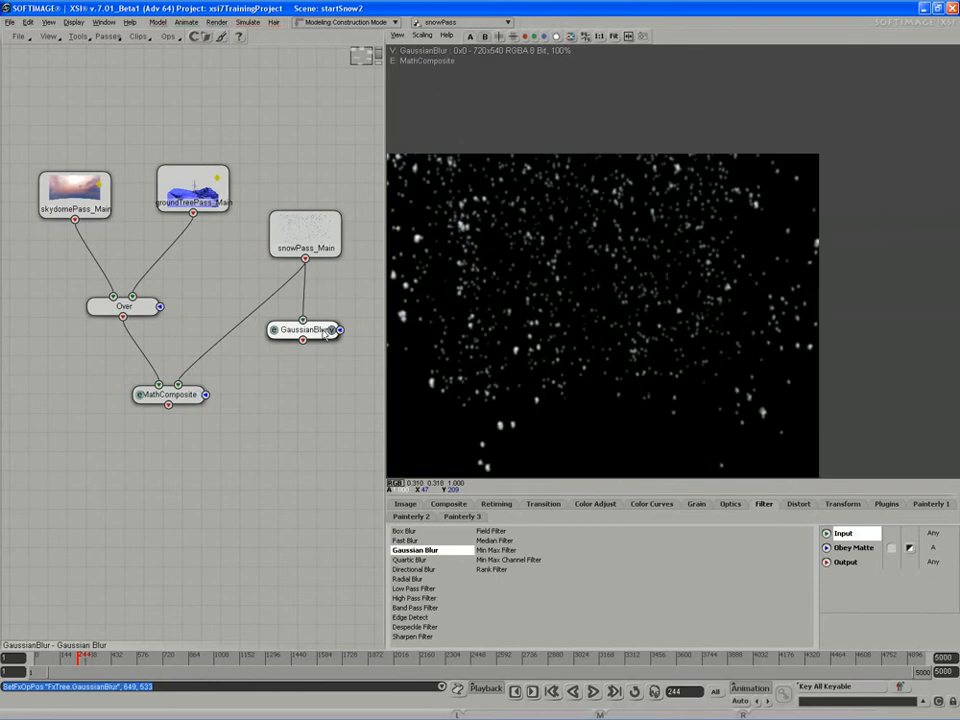
Open the GaussianBlur settings and route the blurred snow into MathComposite, previewing the composite.
double_click(277, 334)
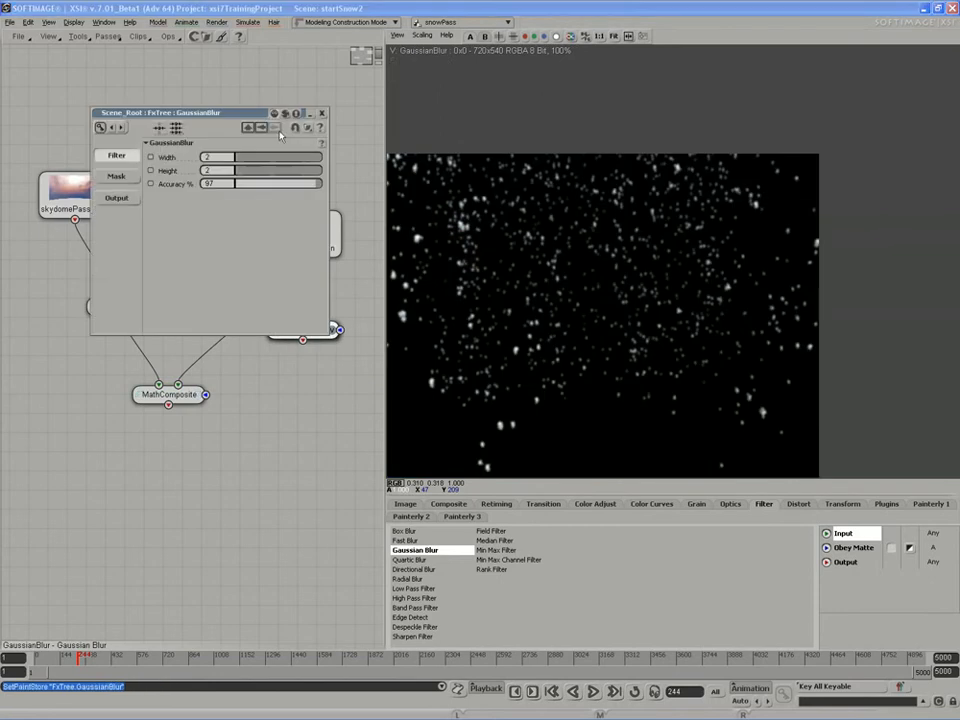
left_click_drag(254, 113, 303, 444)
left_click_drag(311, 338, 178, 385)
left_click(198, 395)
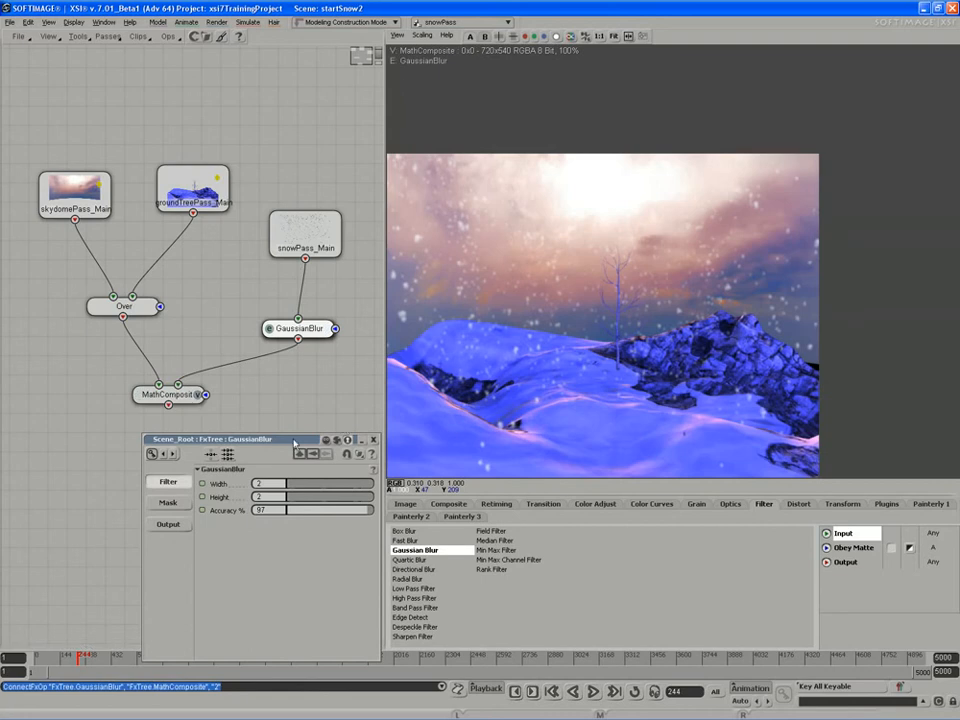
Link blur Height to Width by expression and set the blur to 1.236.
left_click_drag(294, 441, 303, 424)
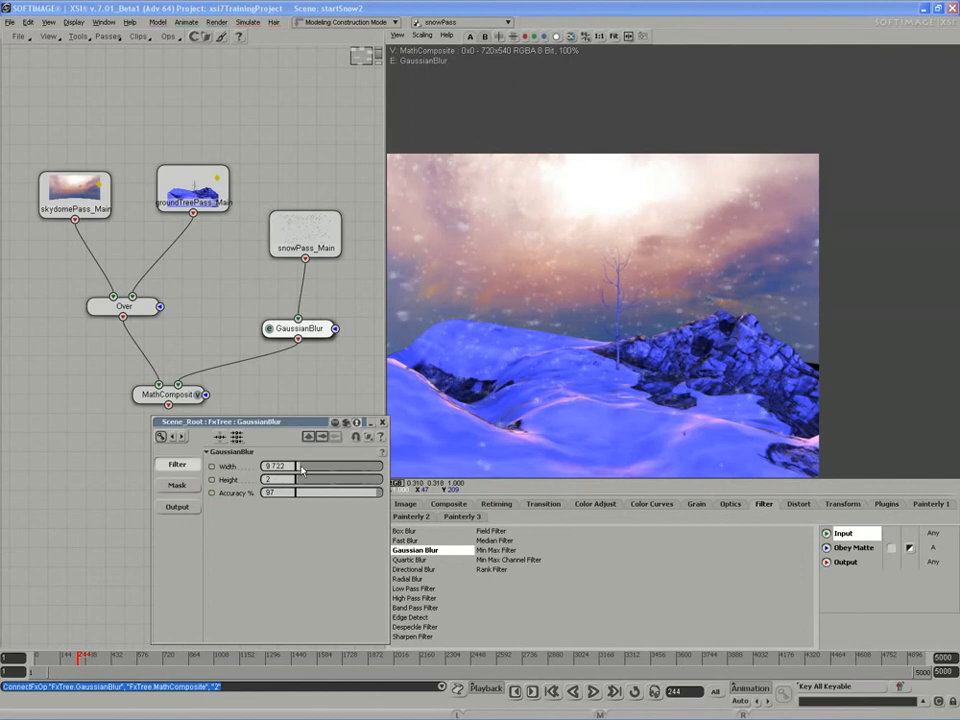
key("ctrl+z")
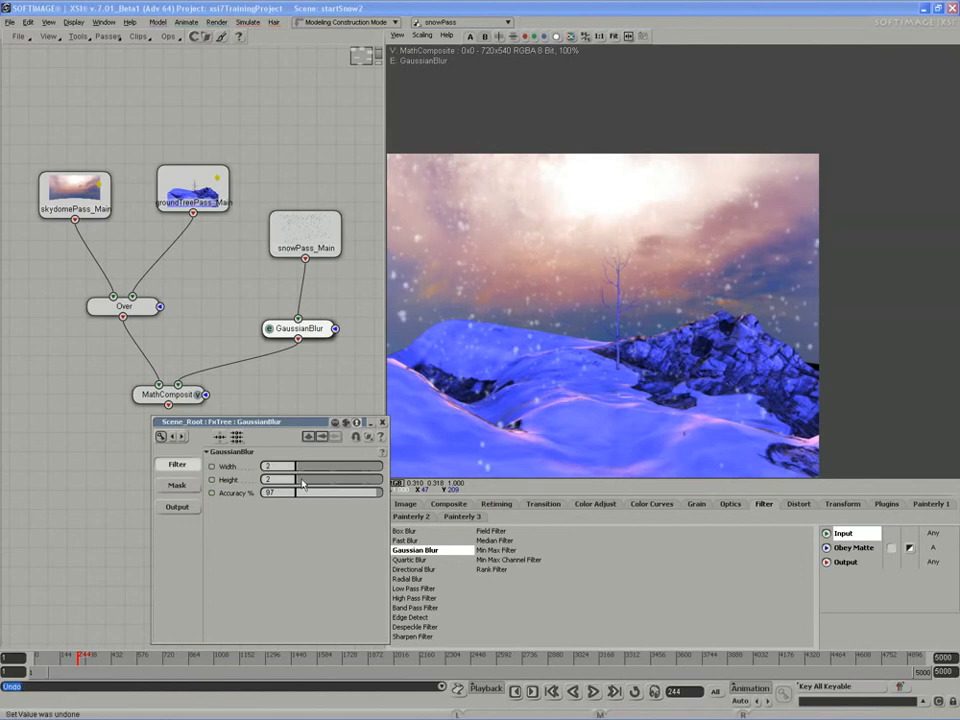
left_click_drag(303, 484, 303, 484)
key("ctrl+z")
left_click_drag(212, 467, 212, 490)
left_click_drag(296, 424, 226, 424)
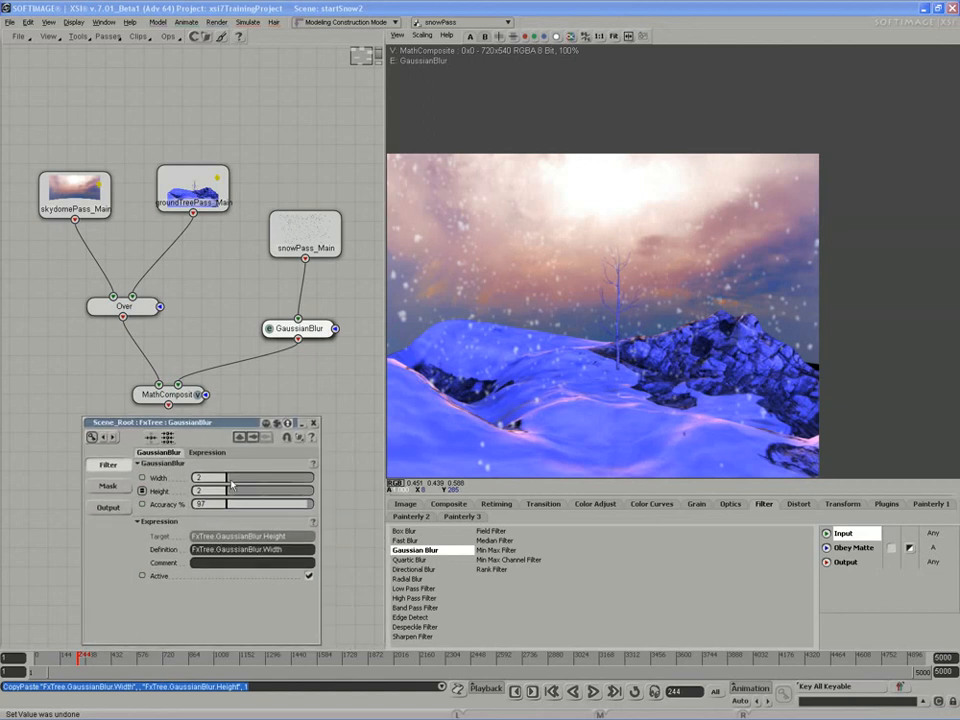
mouse_move(231, 481)
left_mouse_down()
mouse_move(217, 481)
mouse_move(230, 480)
left_mouse_up()
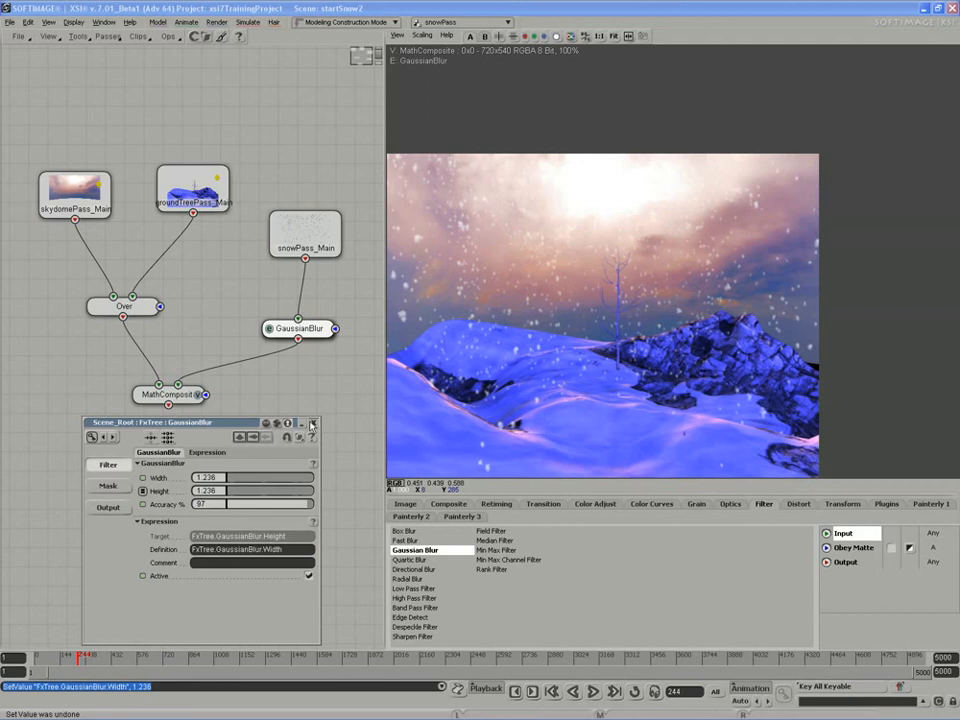
Close the blur settings, play the composite animation from the start, and stop at frame 147.
left_click(312, 424)
middle_click(593, 691)
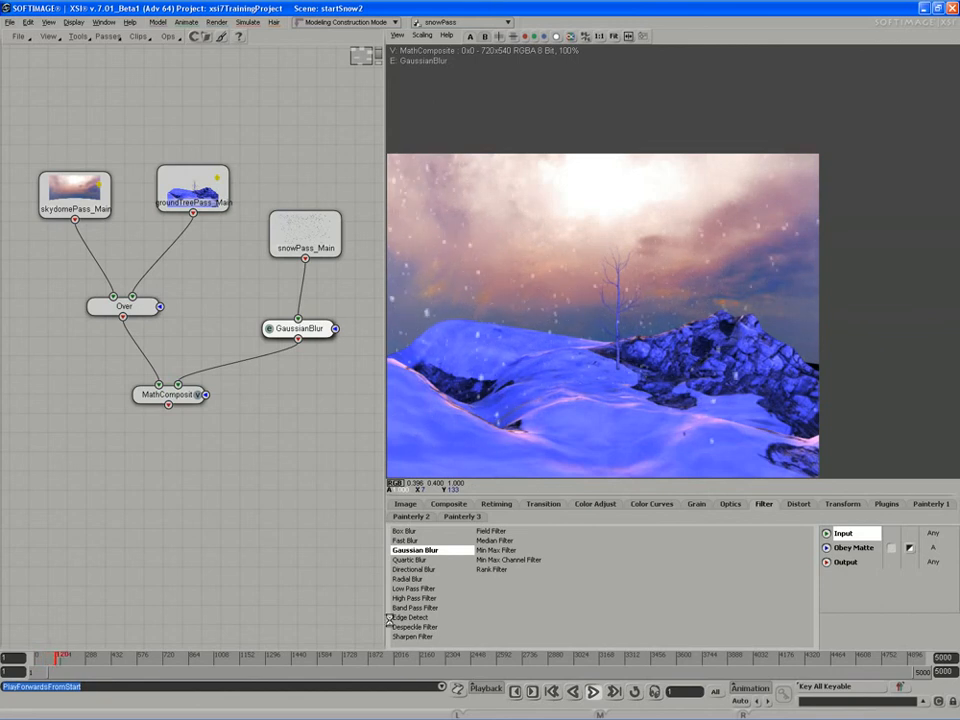
left_click(594, 692)
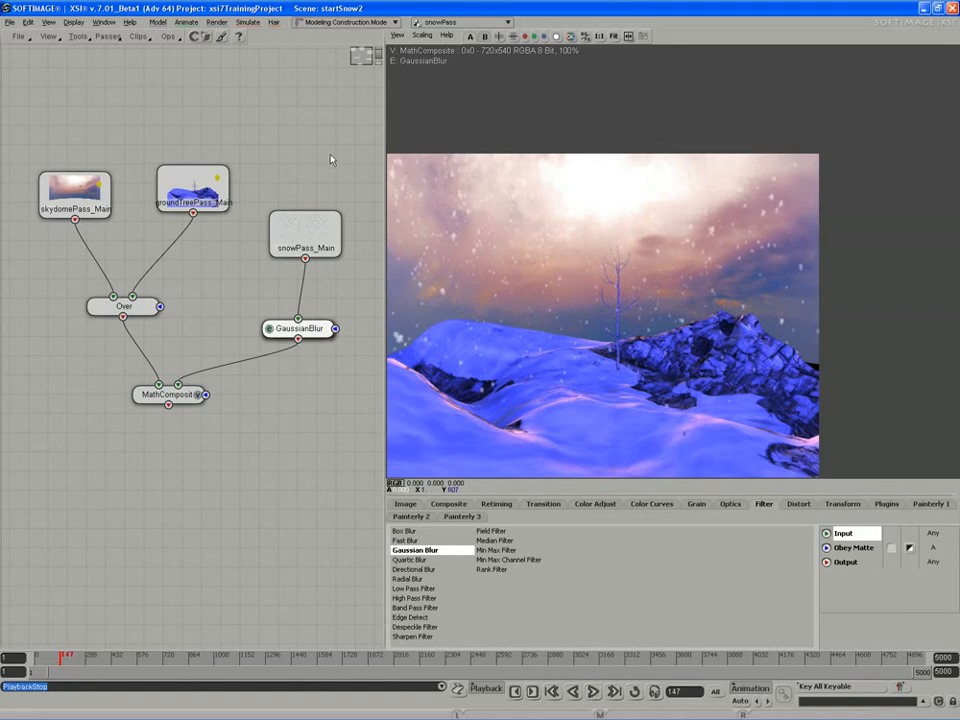
middle_click_drag(582, 268, 629, 215)
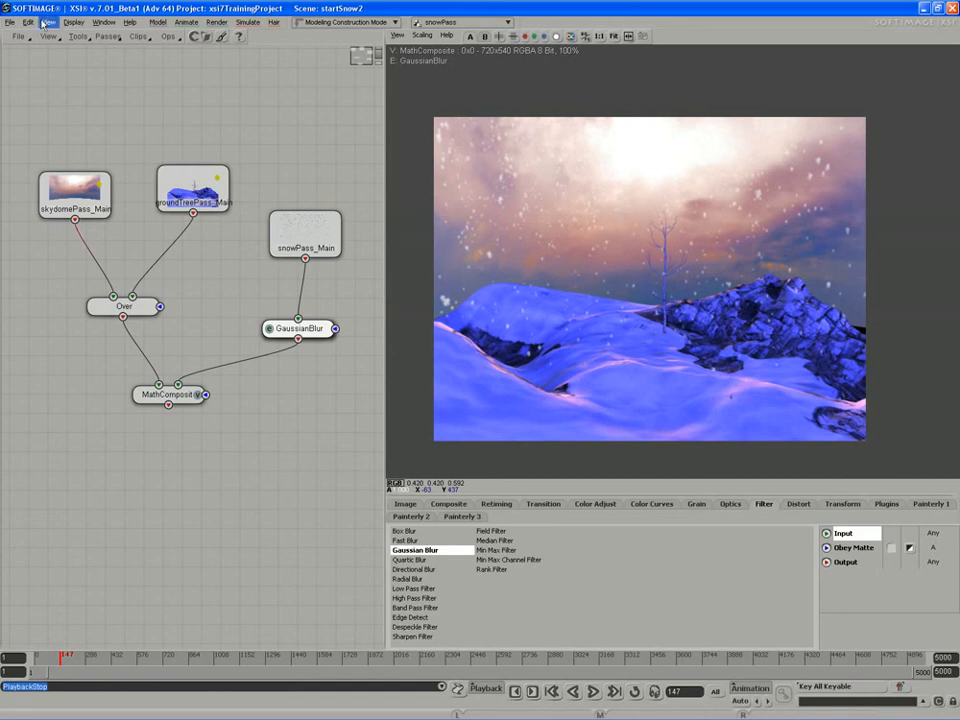
Add a FileOutput node fed by MathComposite, preview it, and open its settings.
left_click(417, 506)
left_click_drag(410, 540, 199, 477)
left_click_drag(168, 405, 206, 473)
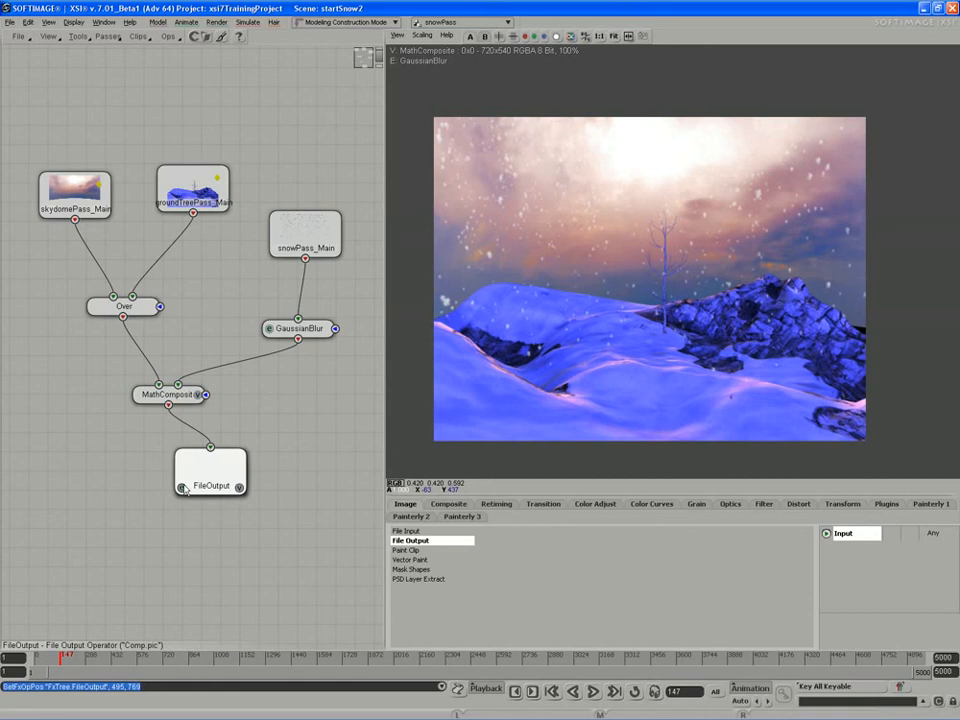
left_click(239, 487)
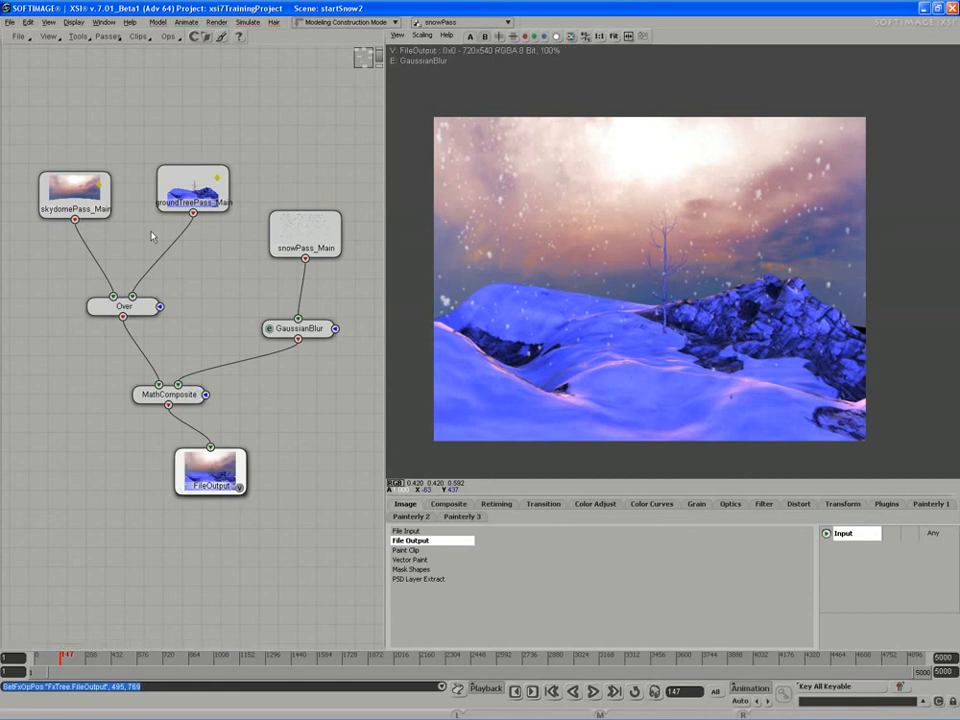
left_click_drag(186, 490, 200, 496)
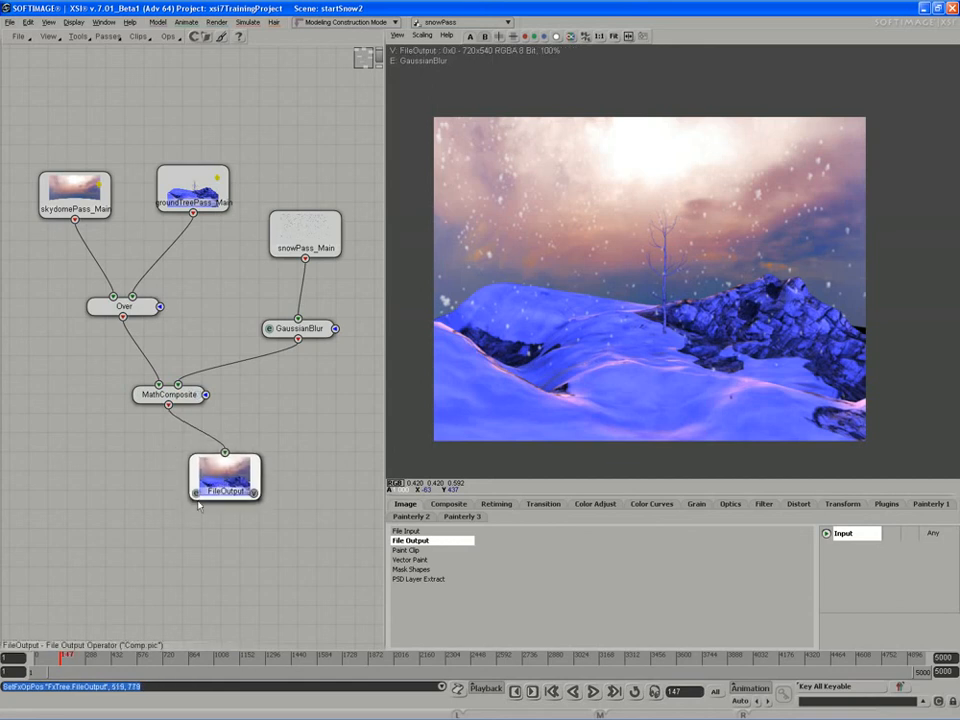
double_click(197, 497)
left_click_drag(193, 426, 259, 331)
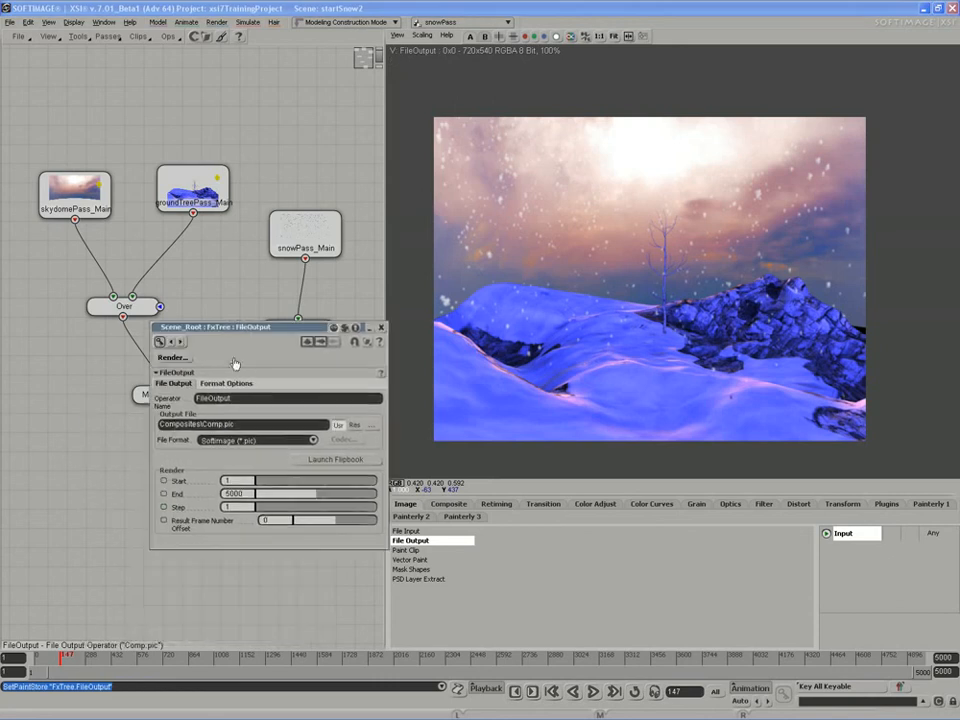
Rename the output file from Comp.pic to finalSnowComp in the Composites path.
left_click(203, 424)
left_click_drag(203, 424, 260, 425)
type("finalSnow")
Set the end frame to 300, review the format options, and save the scene.
left_click(225, 492)
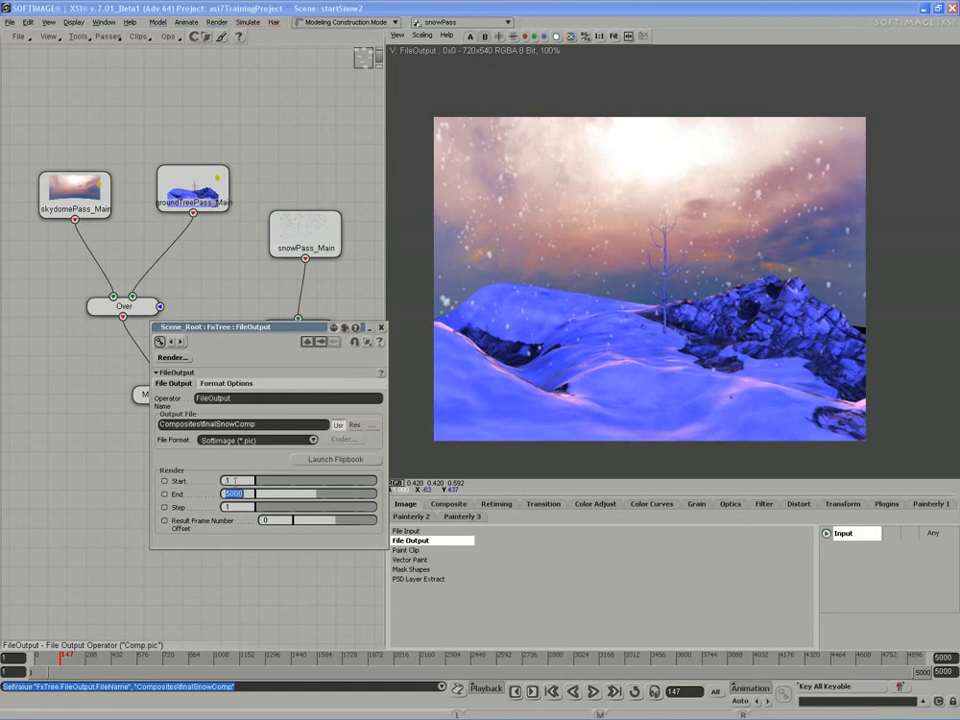
type("30")
left_click(214, 384)
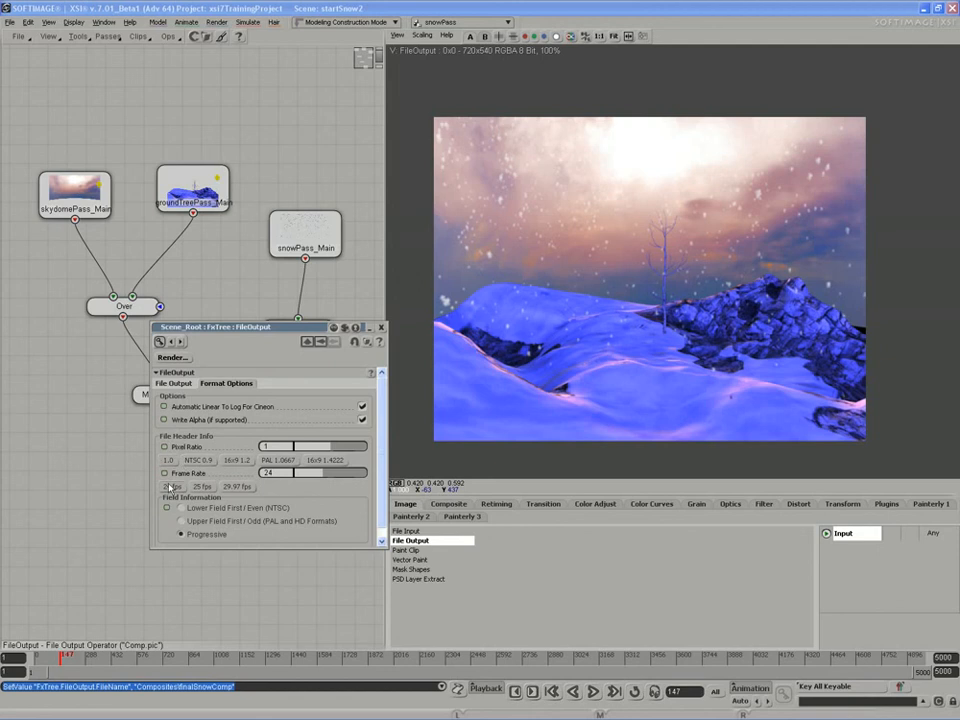
left_click(173, 383)
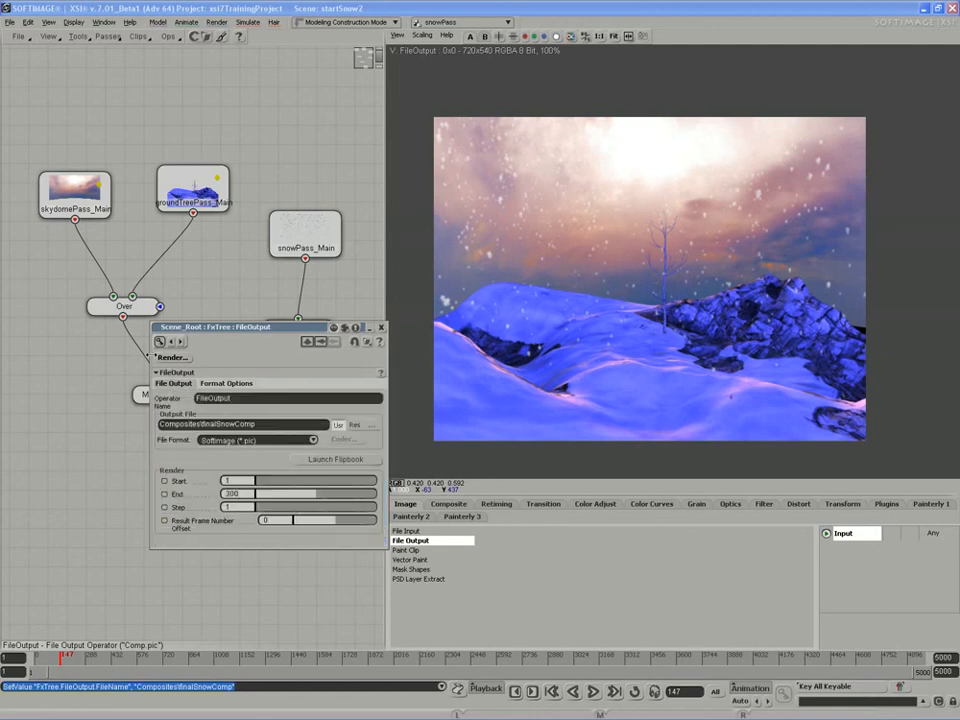
key("ctrl+s")
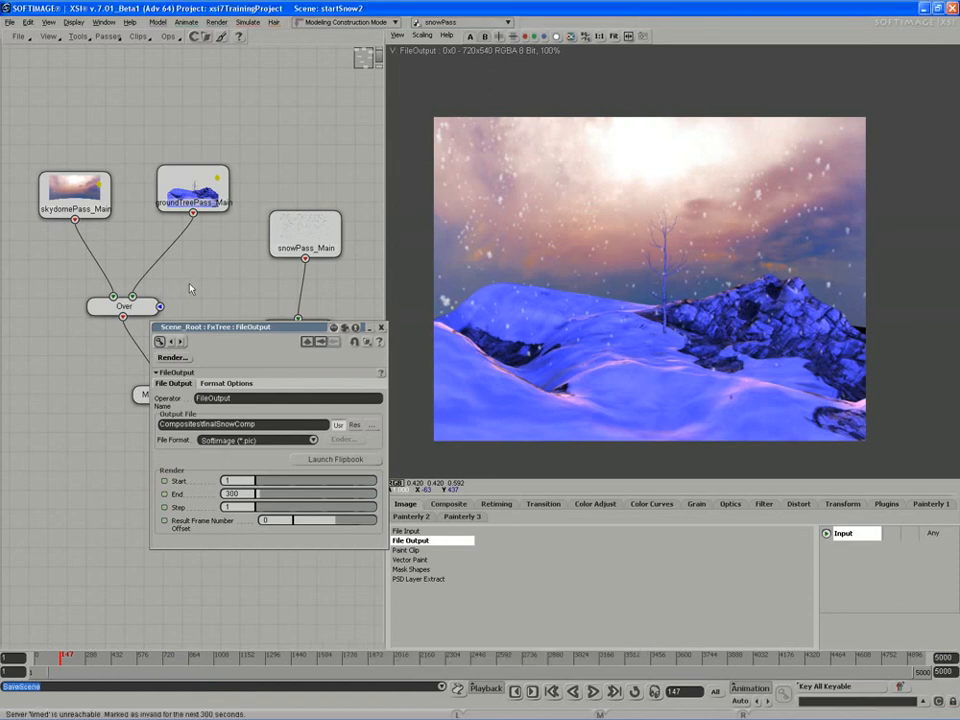
Attempt a render of the FileOutput, then browse for the output file in the Composites folder.
left_click(172, 358)
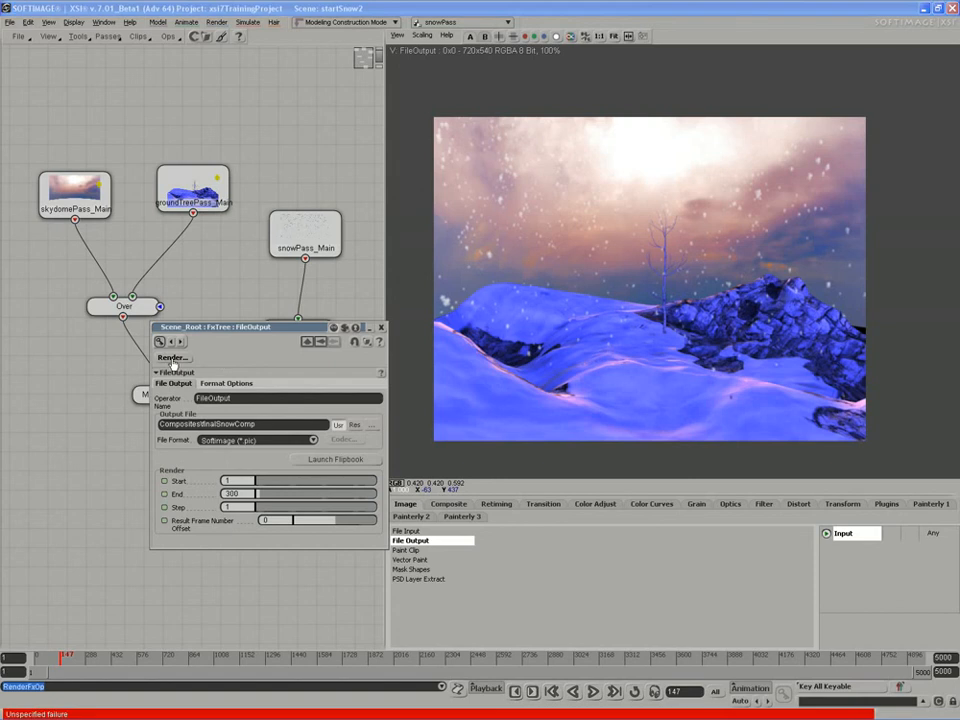
left_click(218, 422)
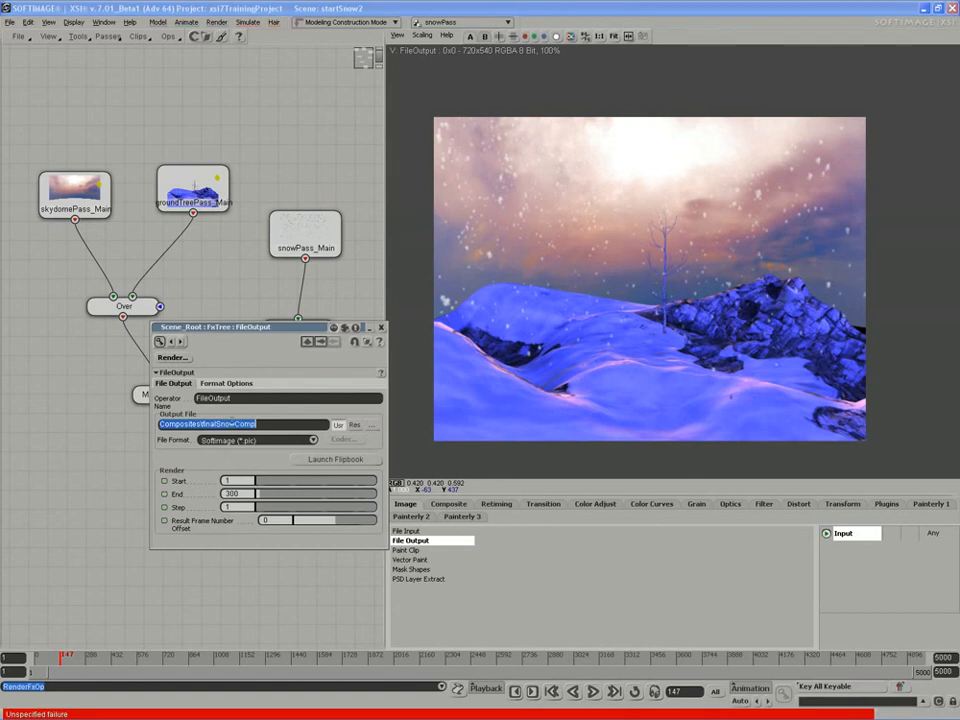
left_click(373, 426)
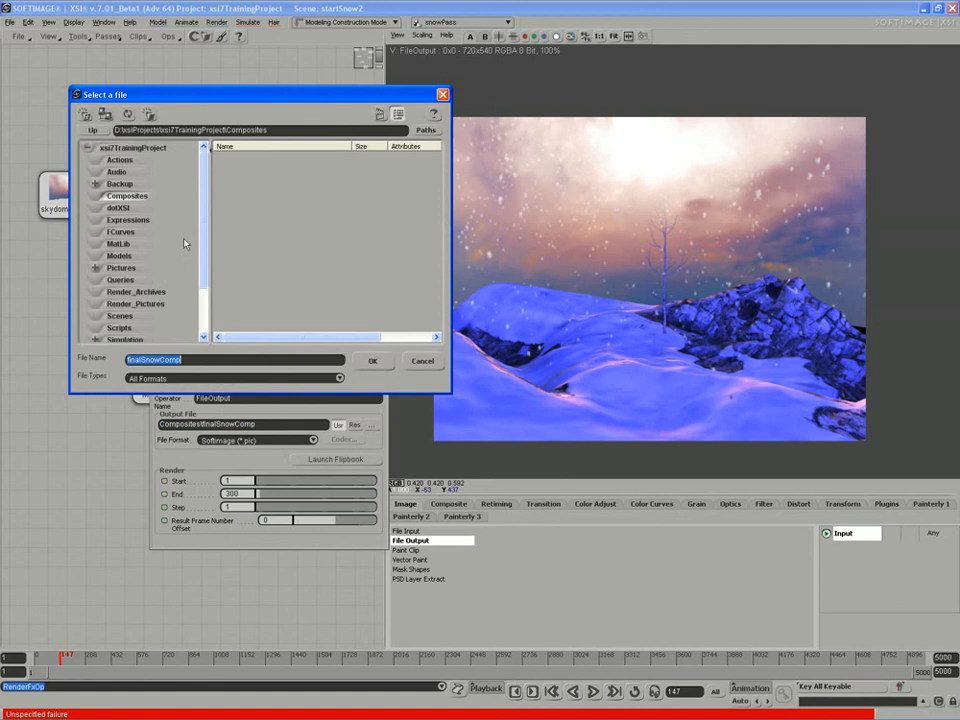